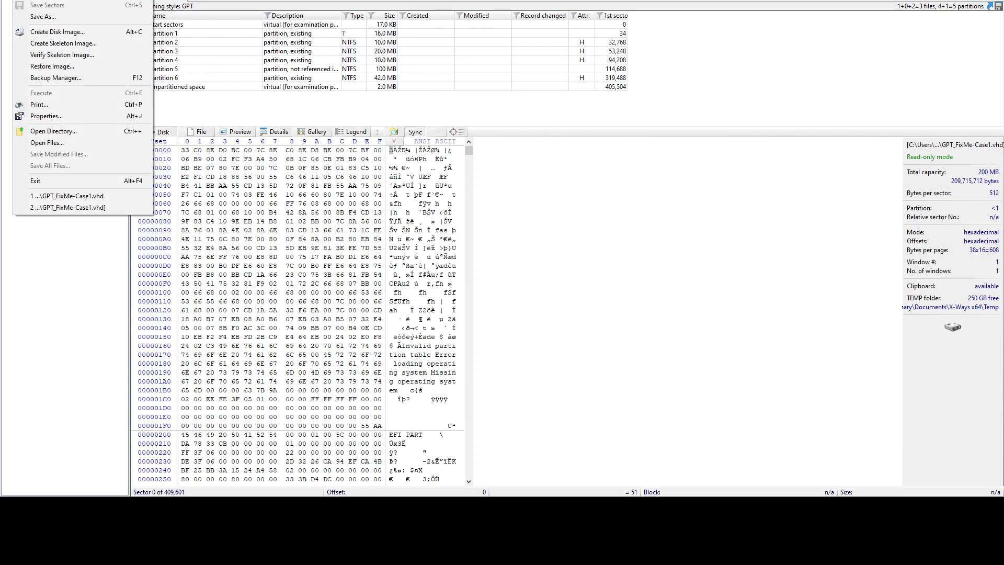
# Open the GPT_FixMe-Case2.vhd image as a second window next to Case1
pyautogui.doubleClick(386, 150)
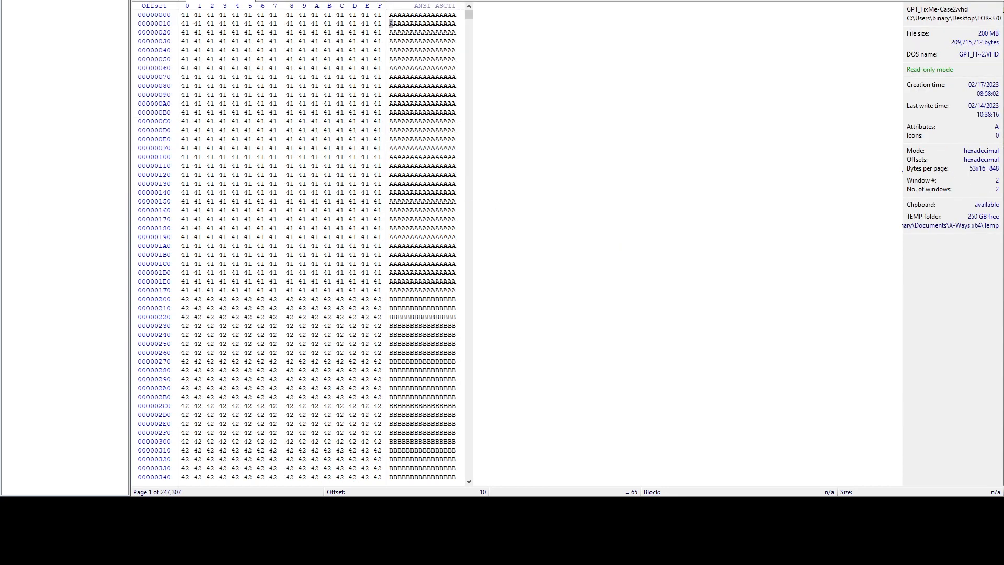
# Interpret the Case2 image file as a whole disk
pyautogui.click(162, 0)
pyautogui.click(176, 8)
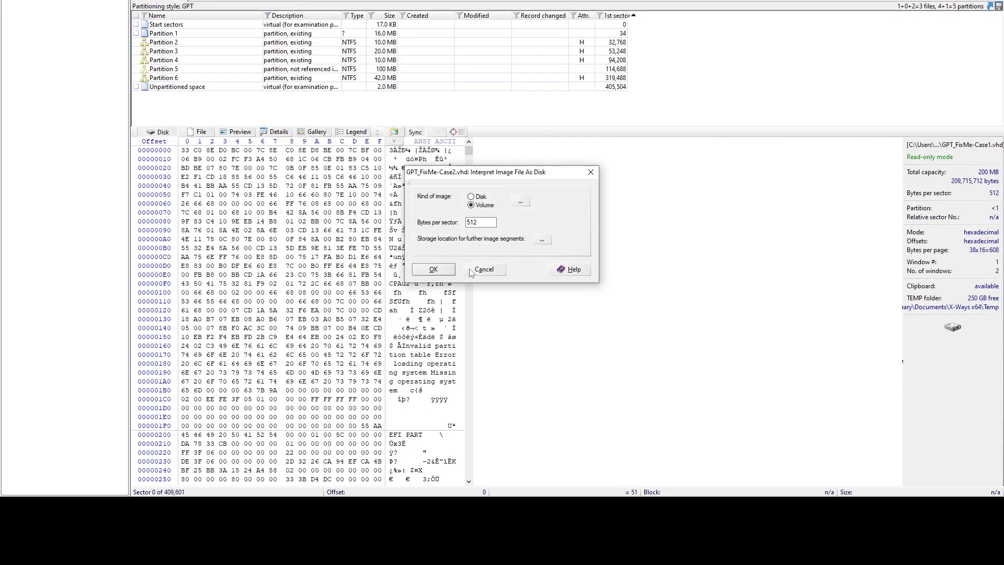
pyautogui.click(471, 197)
pyautogui.click(433, 269)
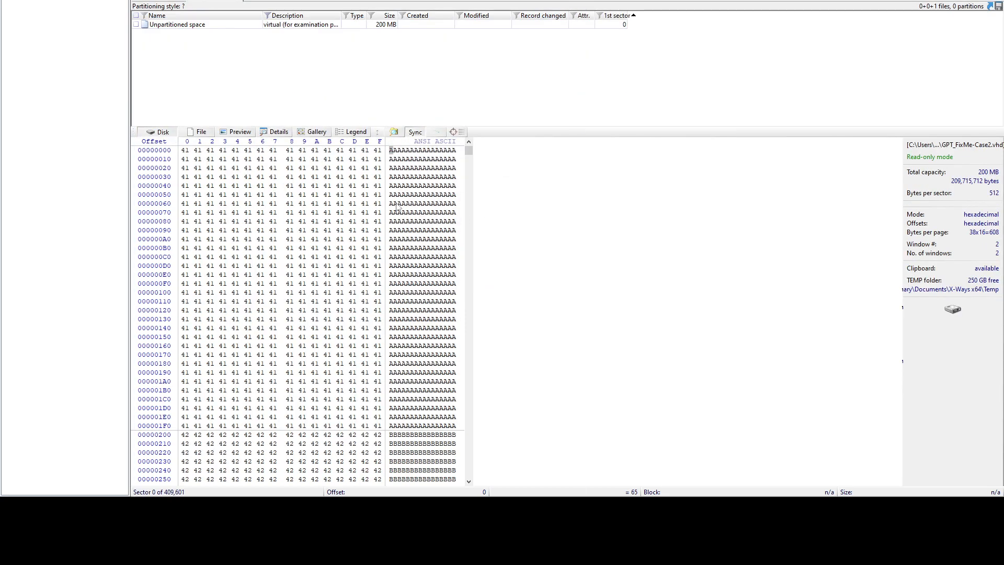
# Inspect sectors 0–1, marking the 0x41 and 0x42 filler bytes with no partitions found
pyautogui.scroll(-9, 363, 232)
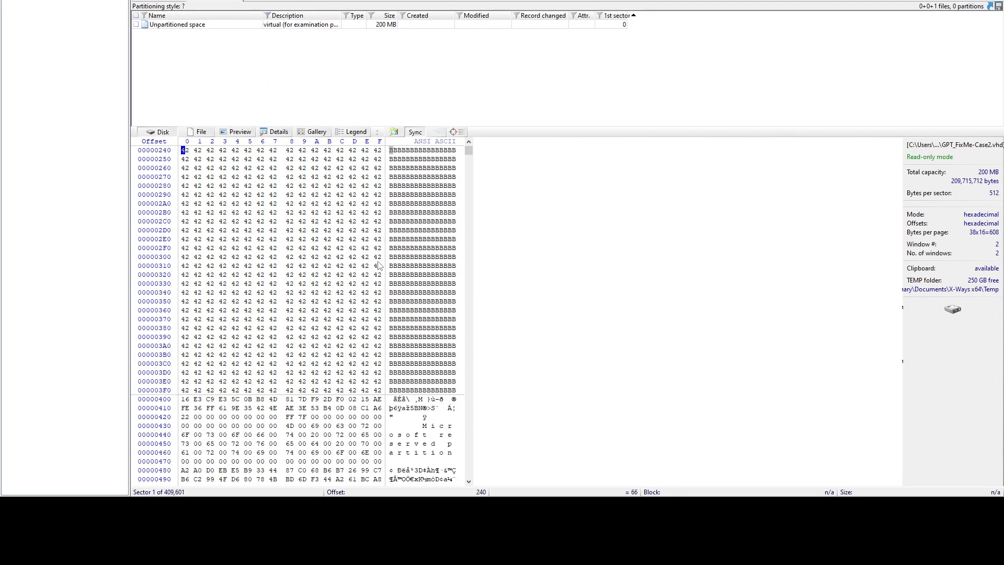
pyautogui.scroll(9, 379, 265)
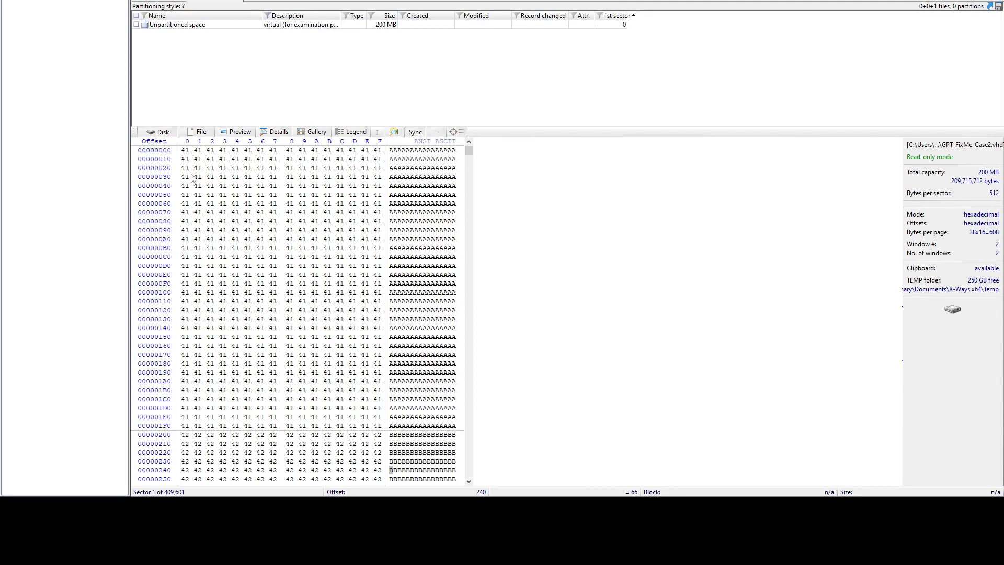
pyautogui.moveTo(184, 150); pyautogui.dragTo(304, 337)
pyautogui.click(211, 197)
pyautogui.scroll(-6, 225, 214)
pyautogui.scroll(6, 323, 281)
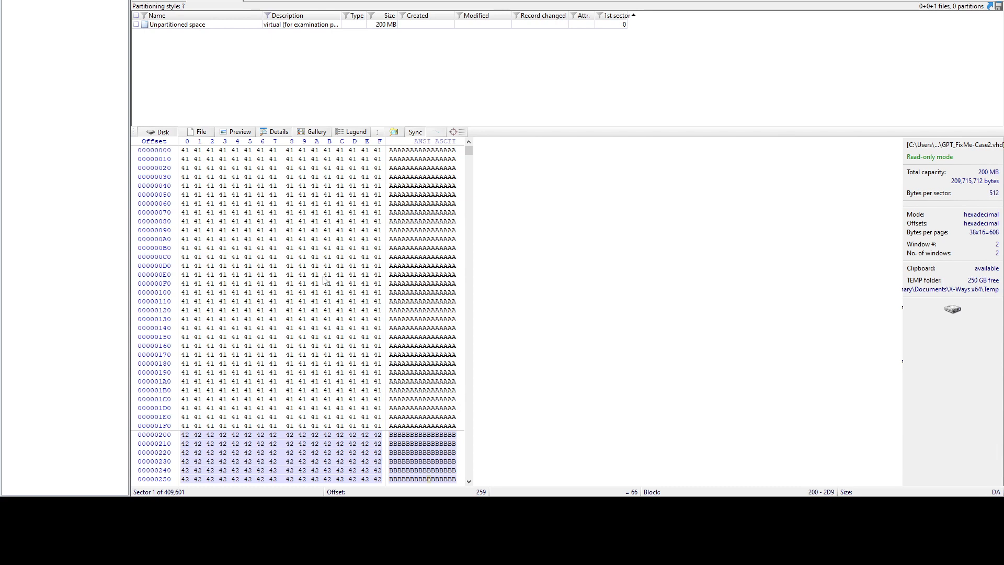
# Close the Case2 image window and return to the FOR-370 folder listing
pyautogui.rightClick(232, 3)
pyautogui.click(236, 3)
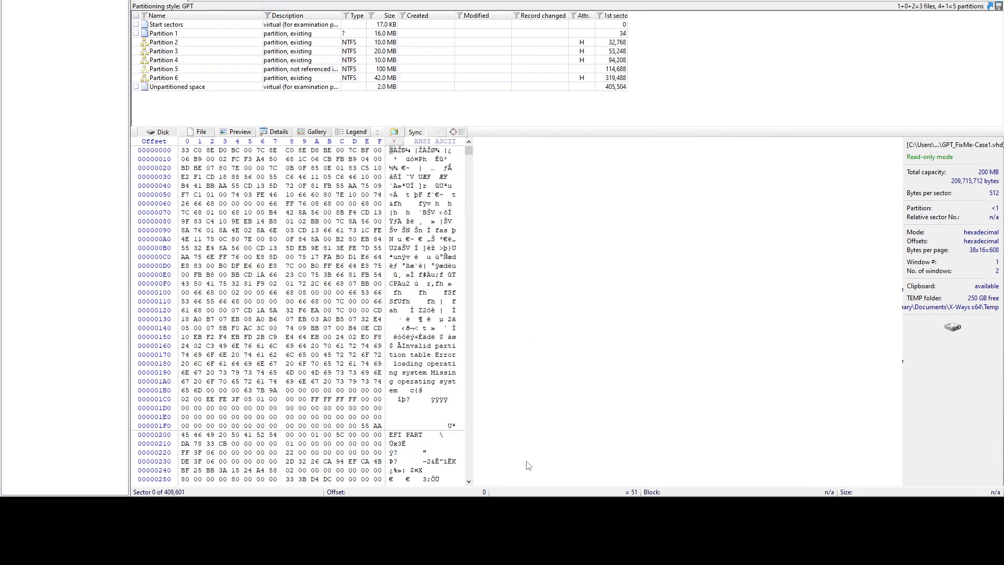
pyautogui.click(538, 508)
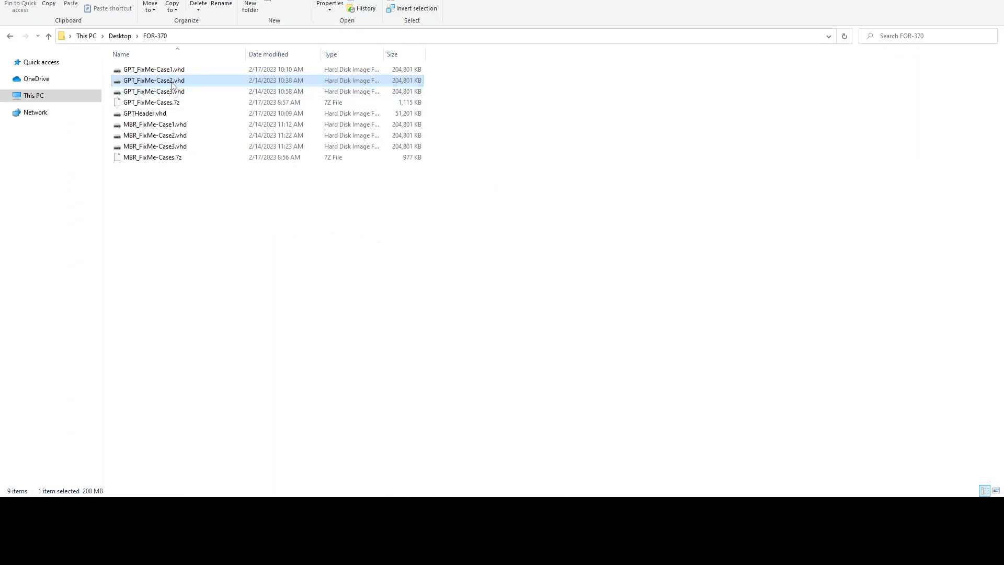
# Open GPT_FixMe-Case2.vhd in a maximized 010 Editor window, displayed as hex bytes
pyautogui.rightClick(172, 82)
pyautogui.click(200, 197)
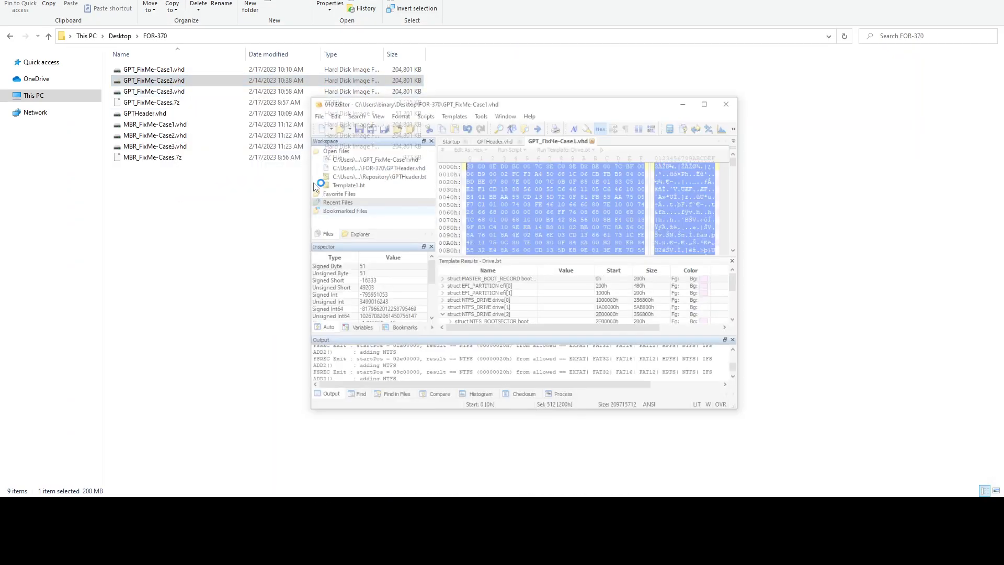
pyautogui.click(699, 64)
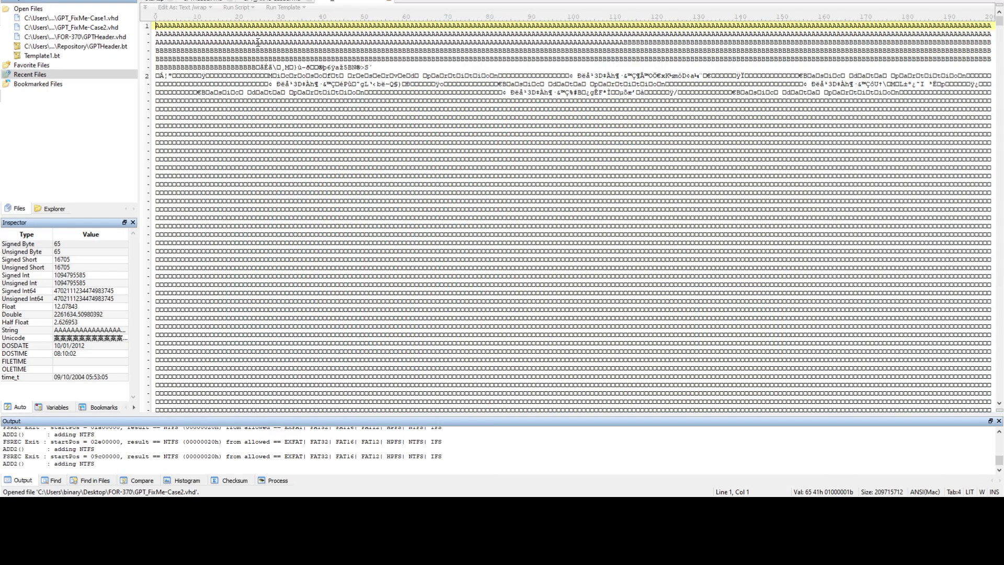
pyautogui.click(72, 0)
pyautogui.moveTo(94, 0)
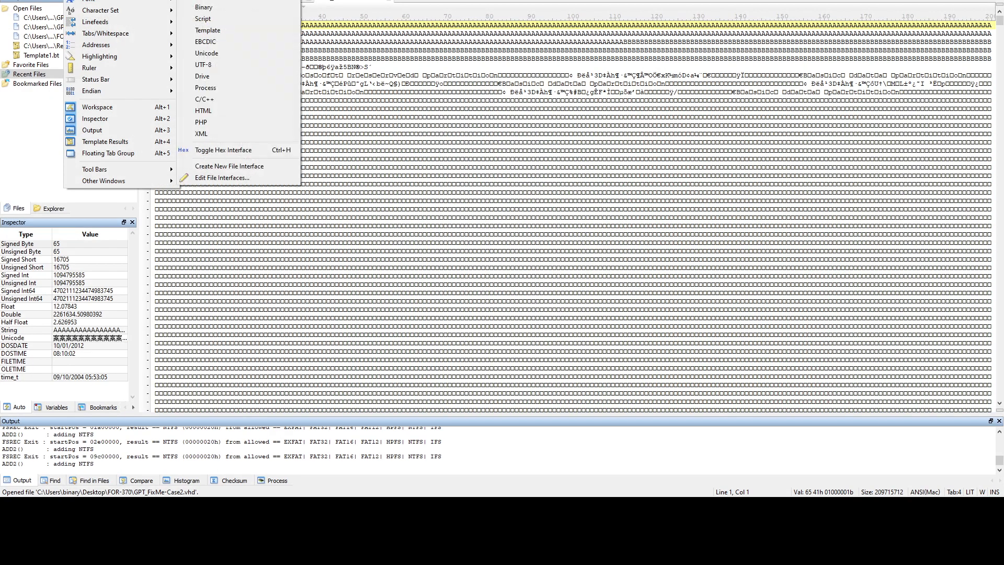
pyautogui.click(209, 0)
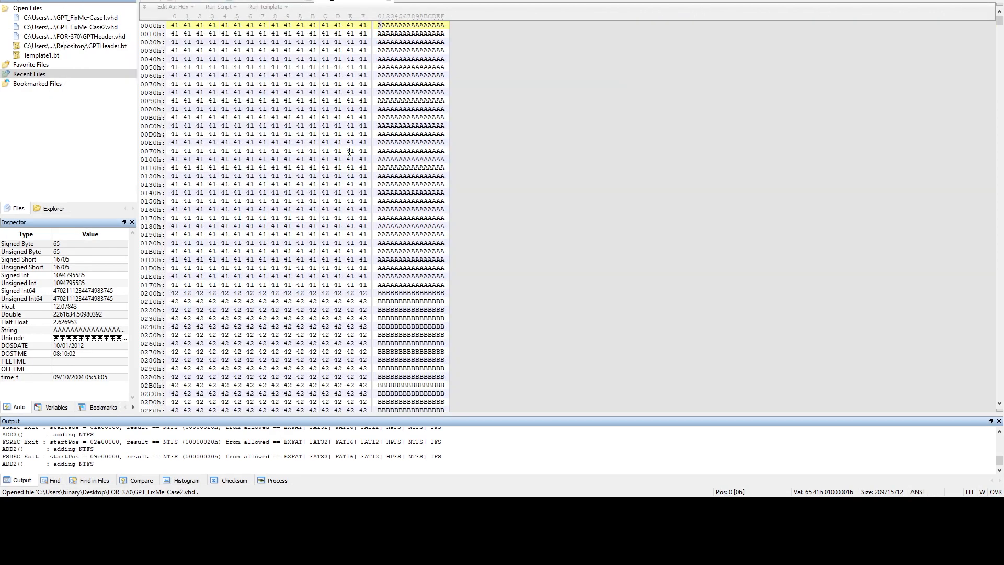
# Run the Drive template on Case2, note the invalid-disk error, then view GPTHeader.vhd
pyautogui.click(155, 0)
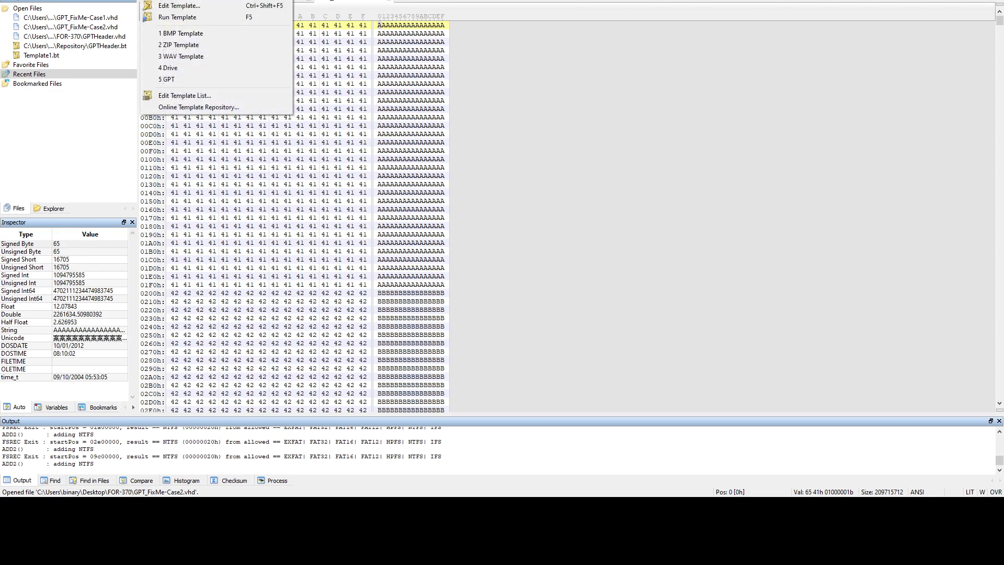
pyautogui.click(181, 68)
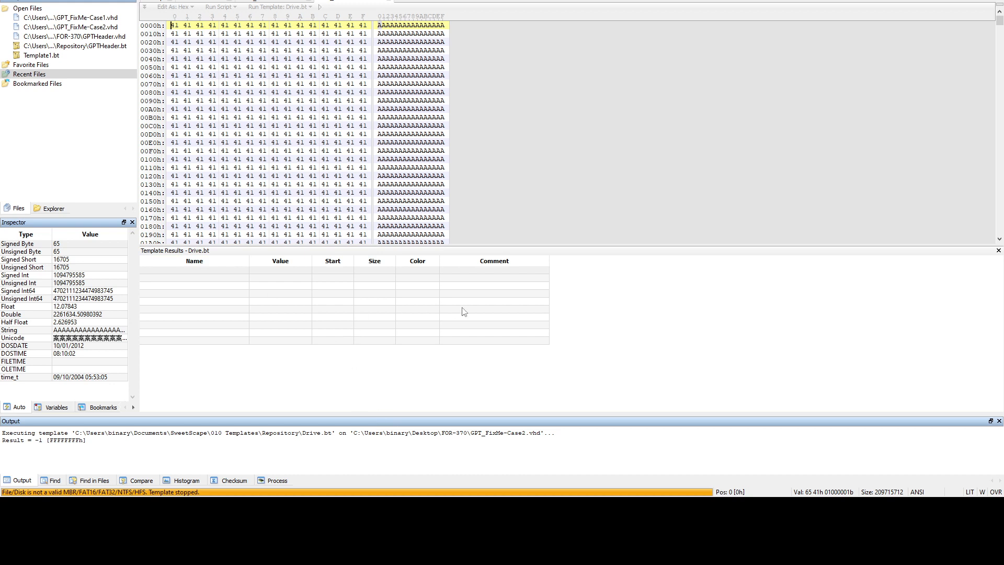
pyautogui.scroll(-4, 319, 133)
pyautogui.scroll(4, 308, 123)
pyautogui.click(208, 1)
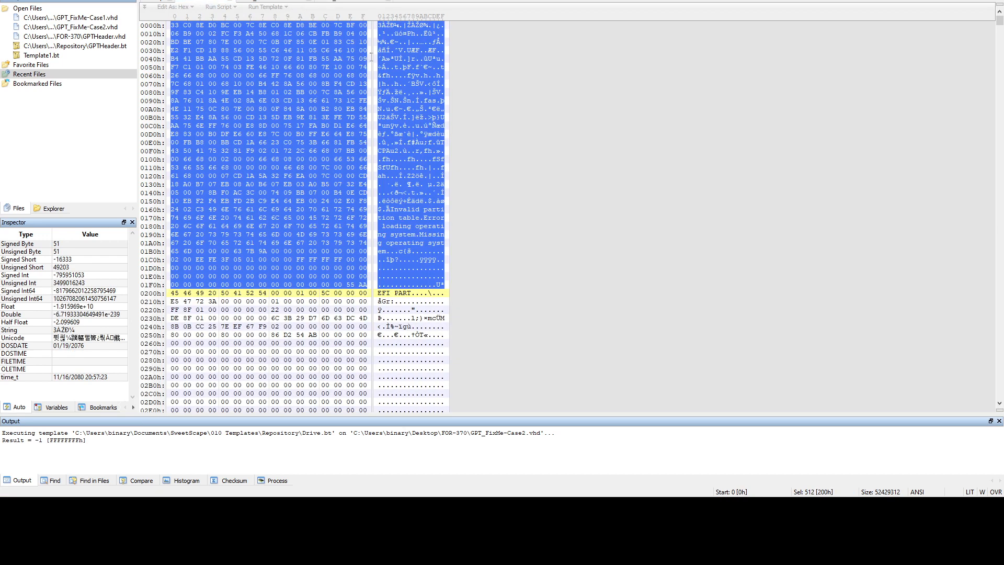
# Select all 512 bytes of sector 0 in Case2
pyautogui.click(354, 3)
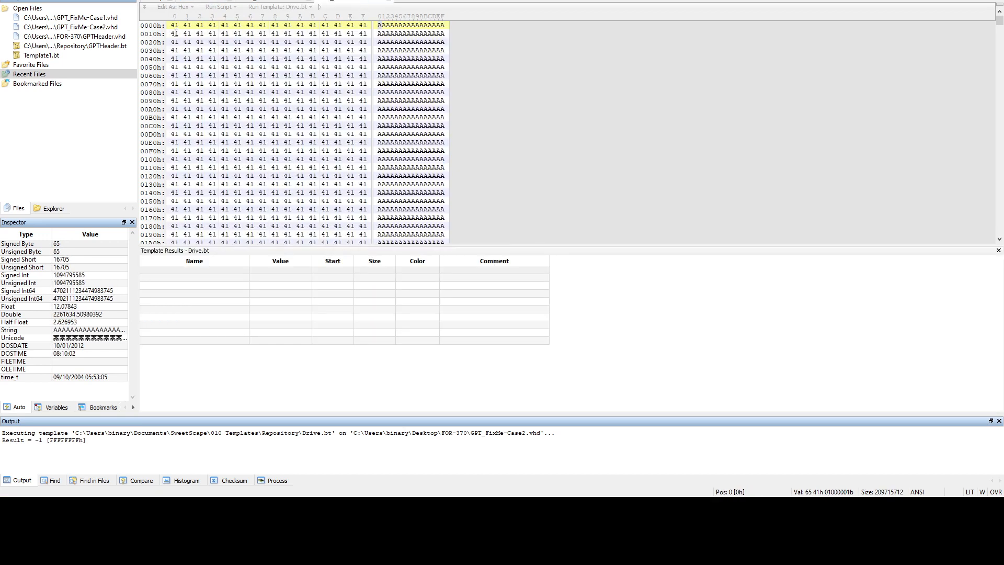
pyautogui.moveTo(175, 25); pyautogui.dragTo(287, 159)
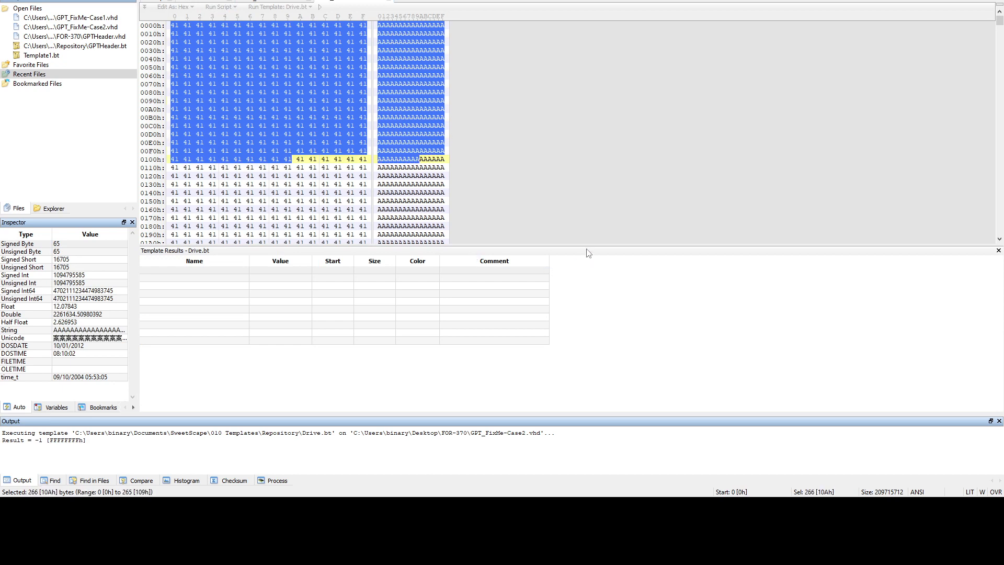
pyautogui.moveTo(587, 245); pyautogui.dragTo(586, 362)
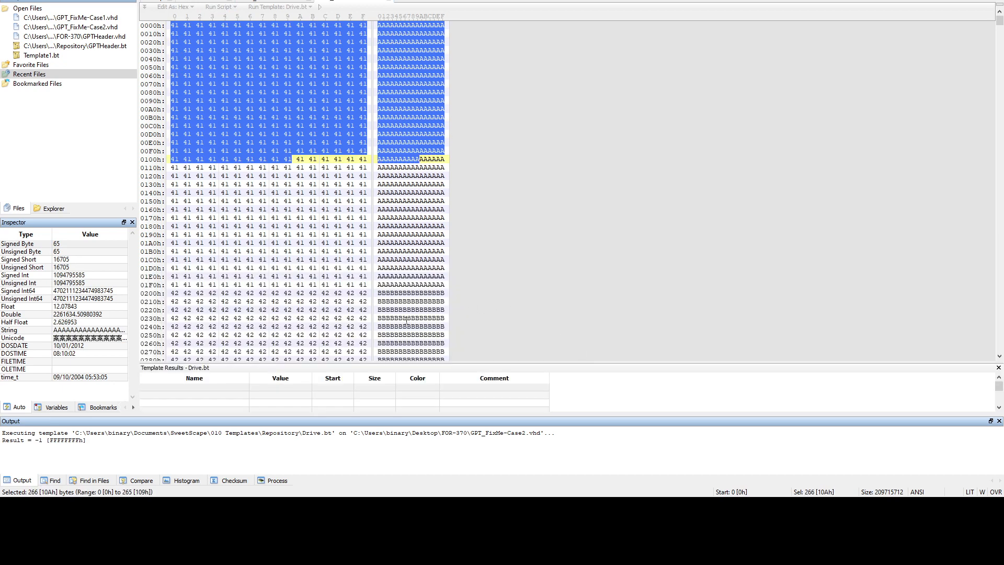
pyautogui.keyDown('shift'); pyautogui.click(371, 285); pyautogui.keyUp('shift')
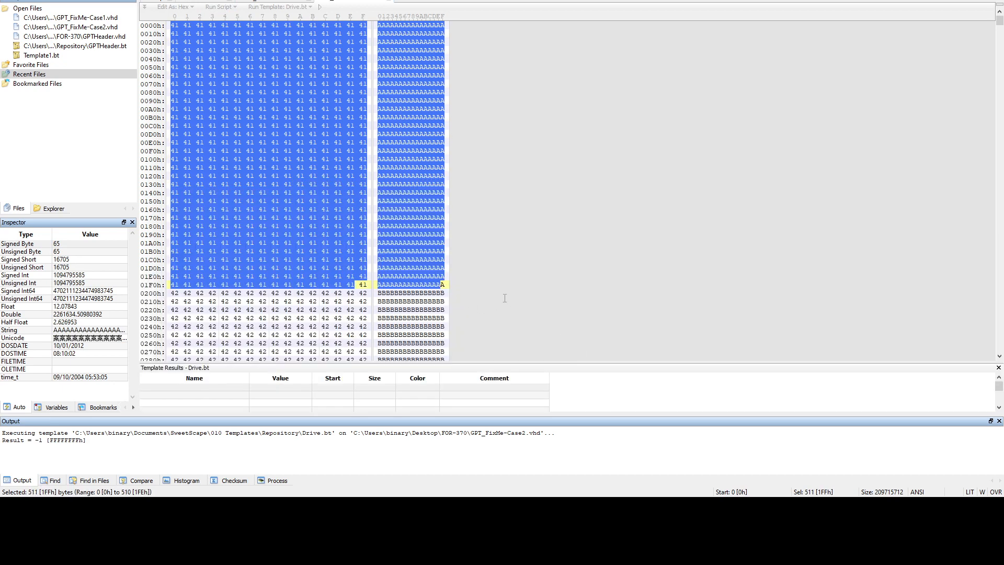
pyautogui.hotkey('shift', 'Right')
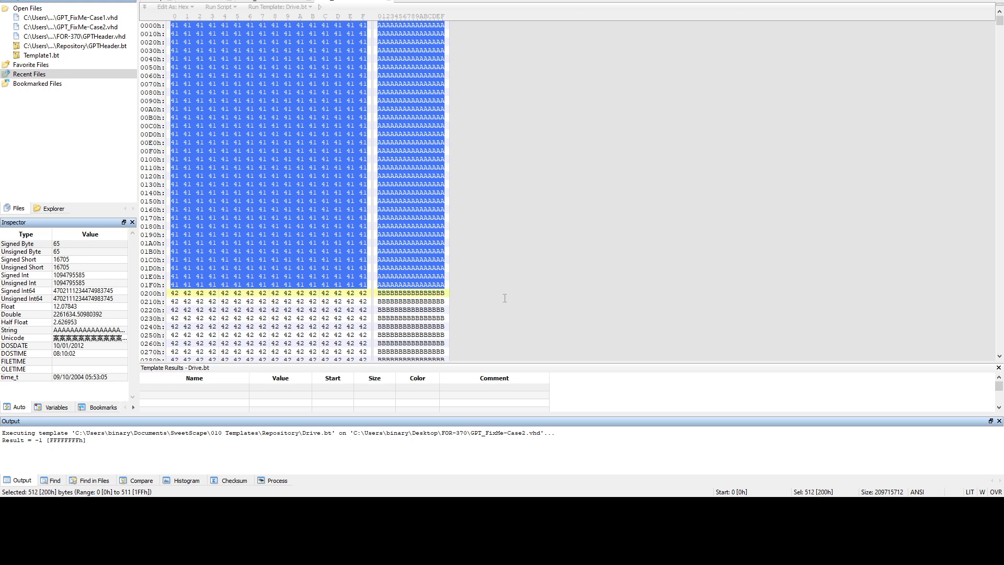
# Copy the reference file's MBR sector as hex text
pyautogui.click(196, 1)
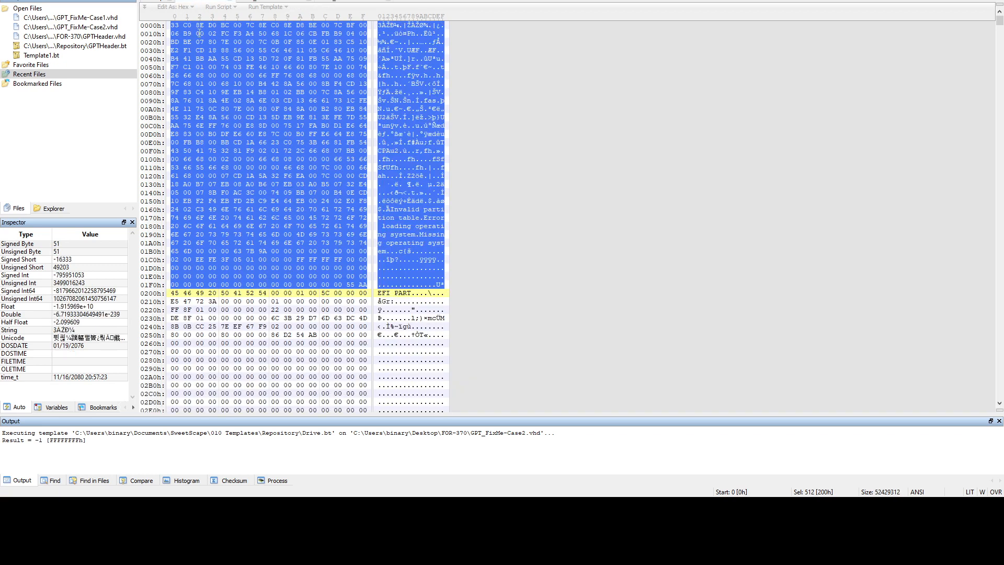
pyautogui.rightClick(195, 33)
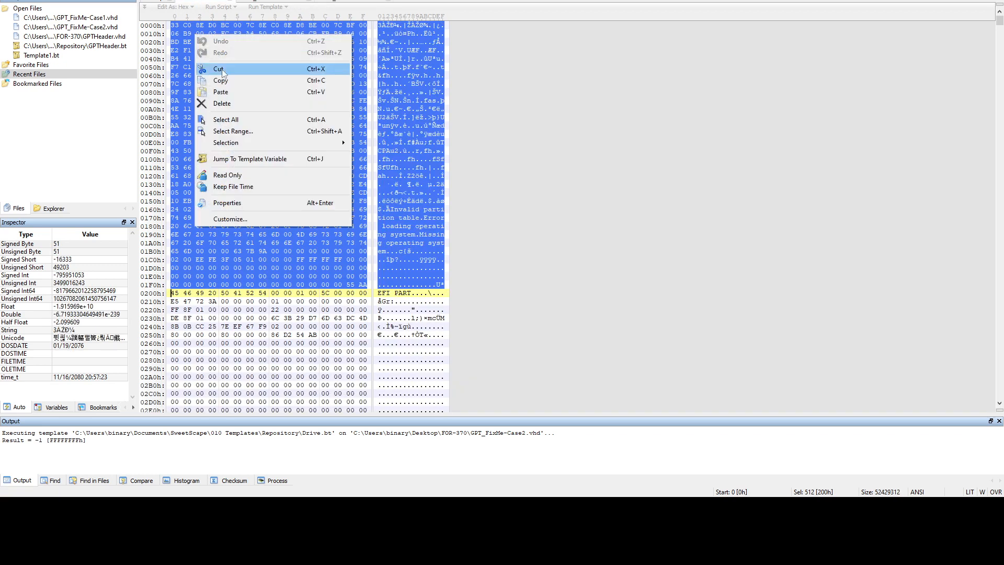
pyautogui.click(216, 8)
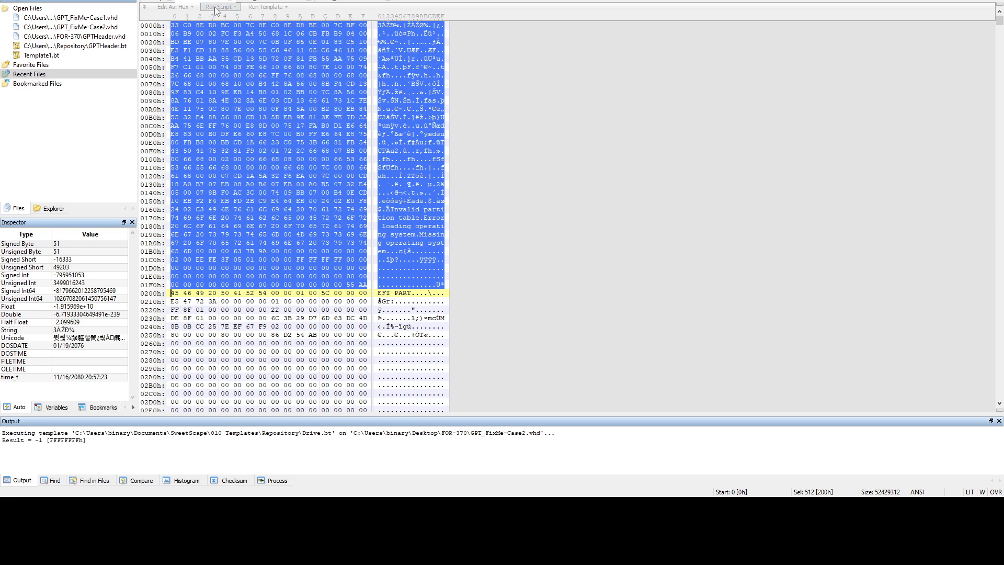
pyautogui.click(351, 1)
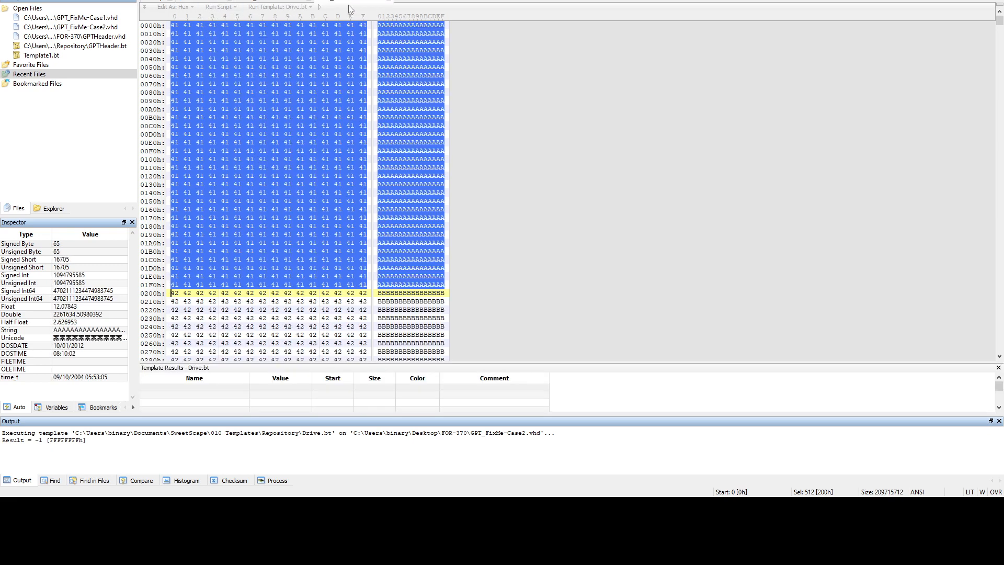
pyautogui.click(214, 2)
pyautogui.rightClick(152, 5)
pyautogui.moveTo(79, 33)
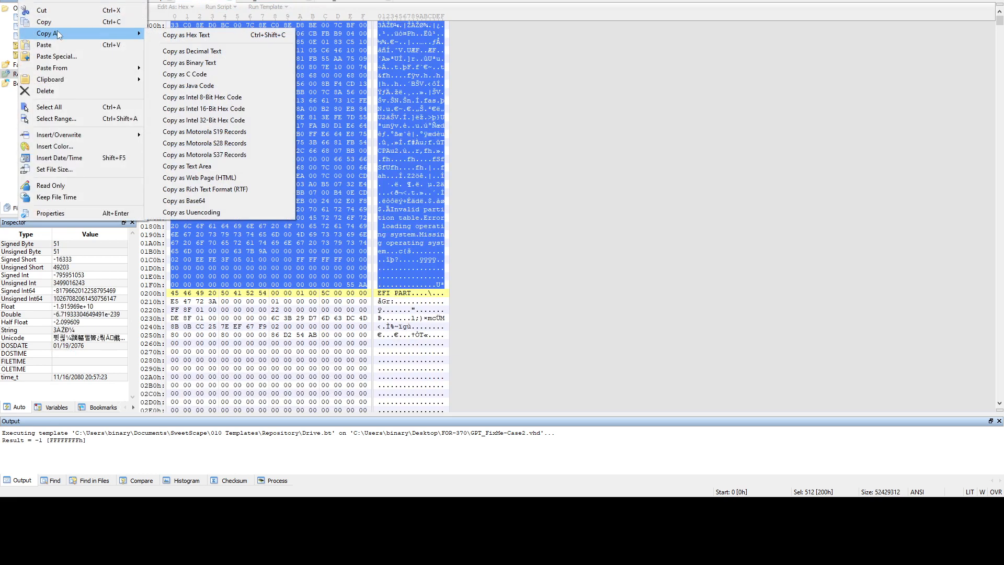
pyautogui.click(173, 37)
# Paste the MBR hex text over Case2's sector 0 and save the image
pyautogui.click(348, 2)
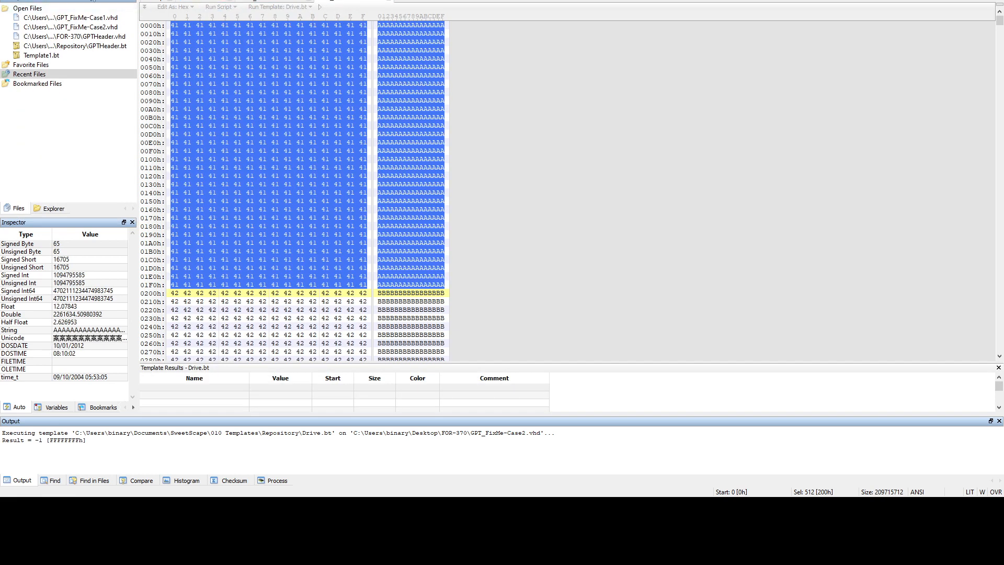
pyautogui.click(24, 0)
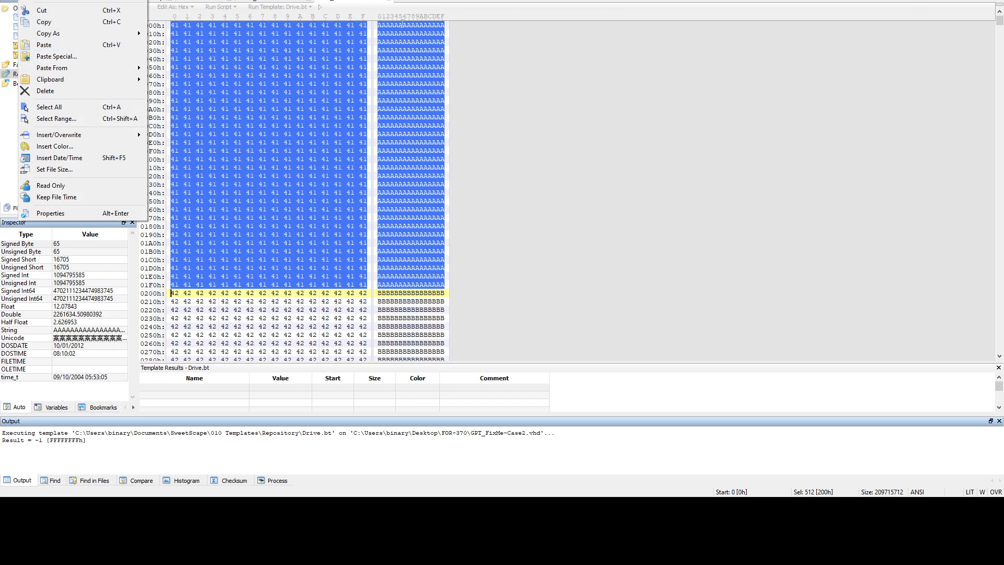
pyautogui.click(466, 7)
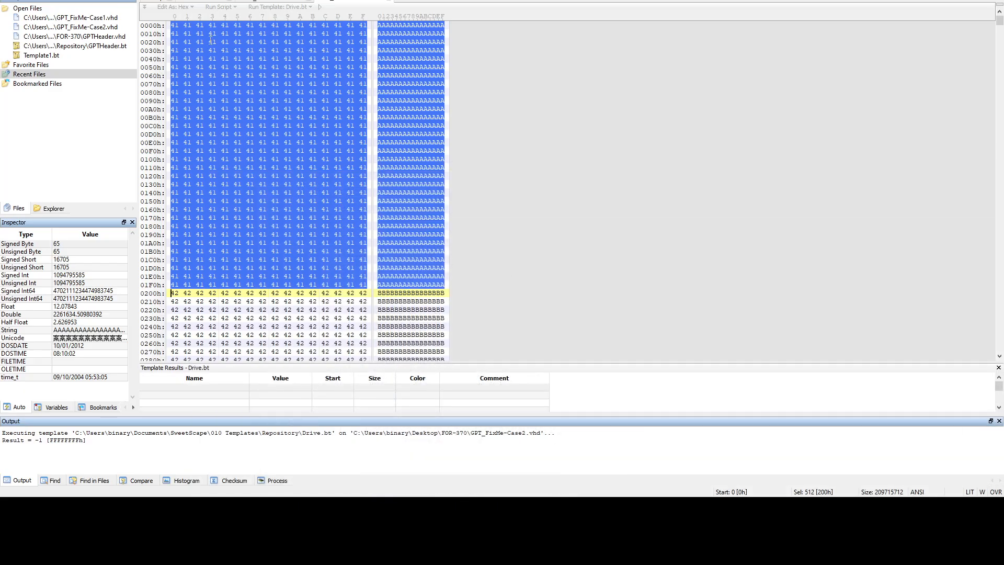
pyautogui.click(24, 0)
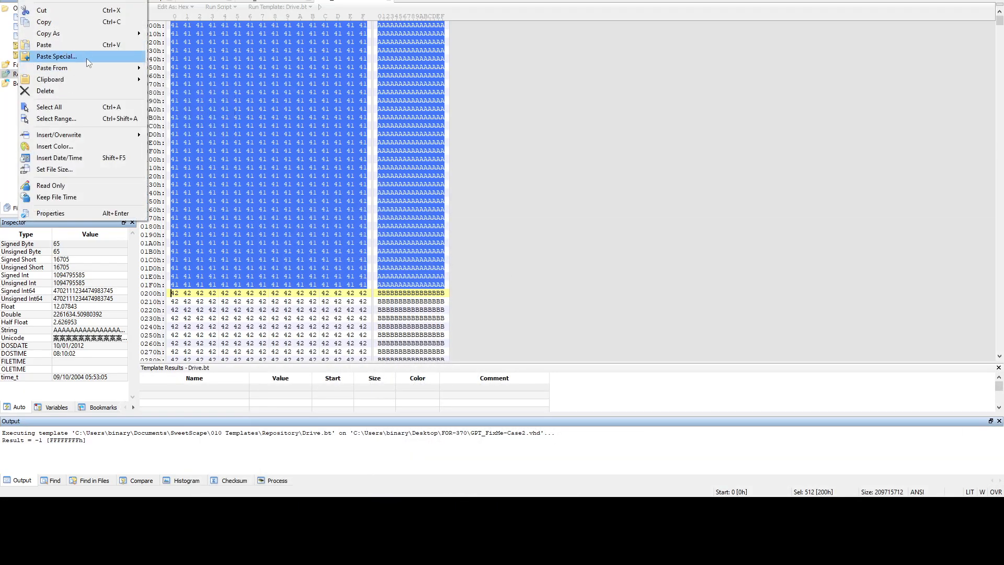
pyautogui.moveTo(91, 66)
pyautogui.click(157, 68)
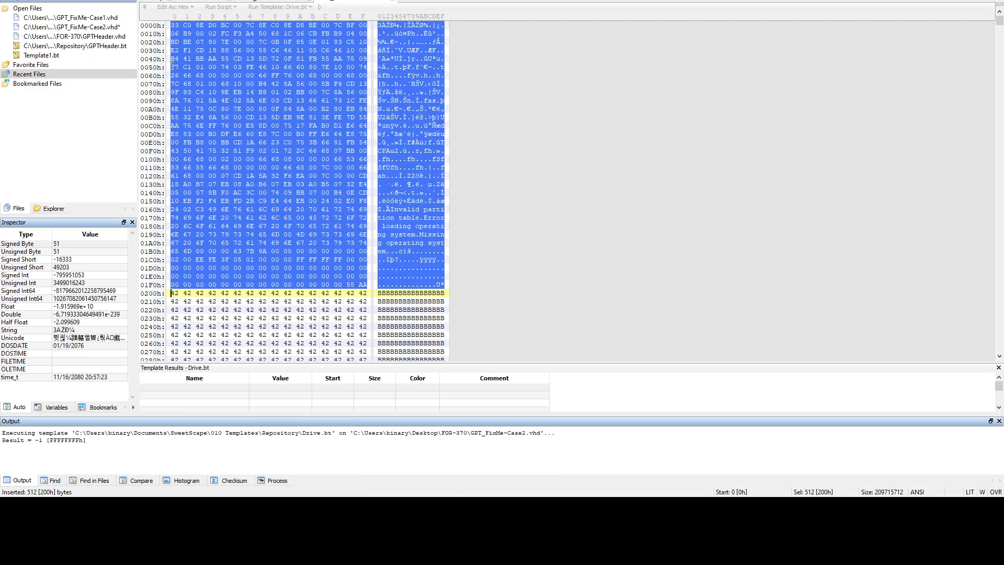
pyautogui.hotkey('ctrl', 's')
pyautogui.scroll(-5, 283, 187)
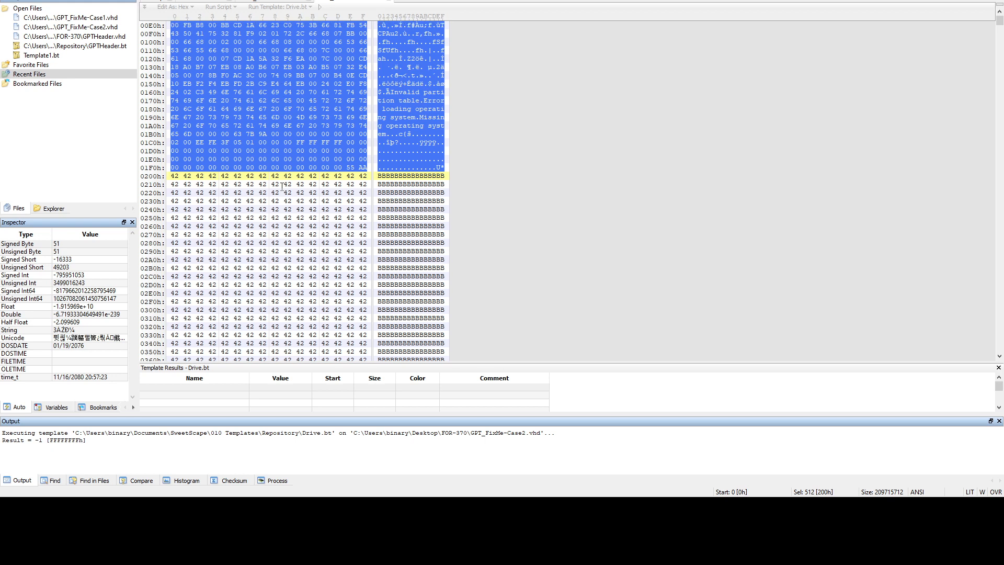
pyautogui.scroll(-2, 332, 176)
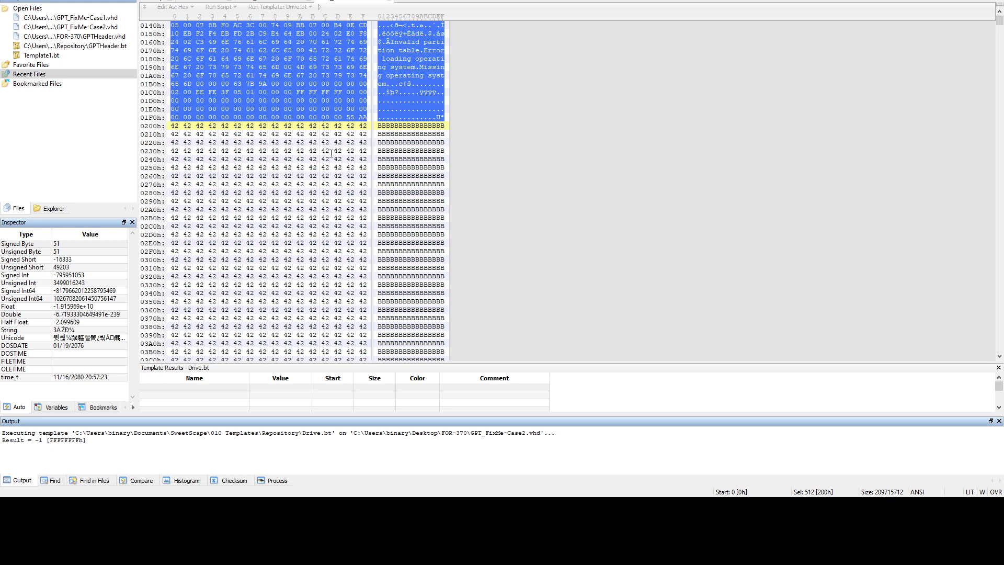
pyautogui.scroll(7, 331, 141)
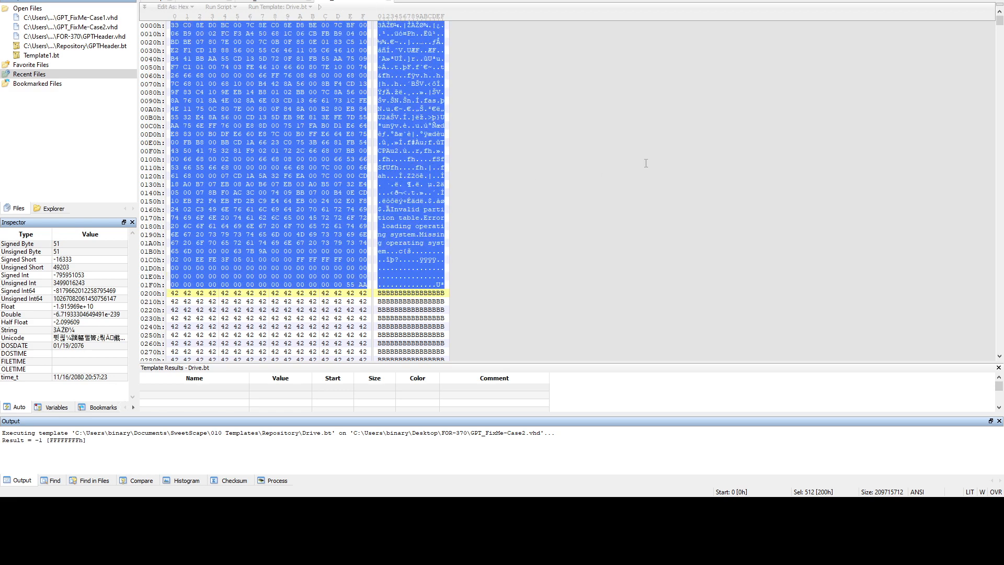
# Select the 512-byte backup GPT header at C7FE00h, just above the conectix footer
pyautogui.moveTo(996, 21); pyautogui.dragTo(999, 376)
pyautogui.scroll(10, 563, 222)
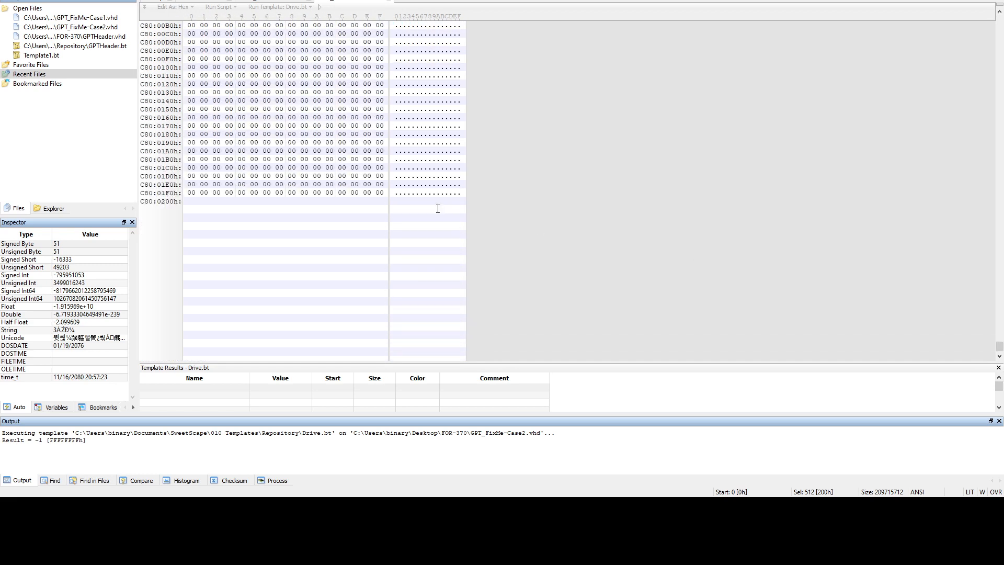
pyautogui.scroll(2, 354, 176)
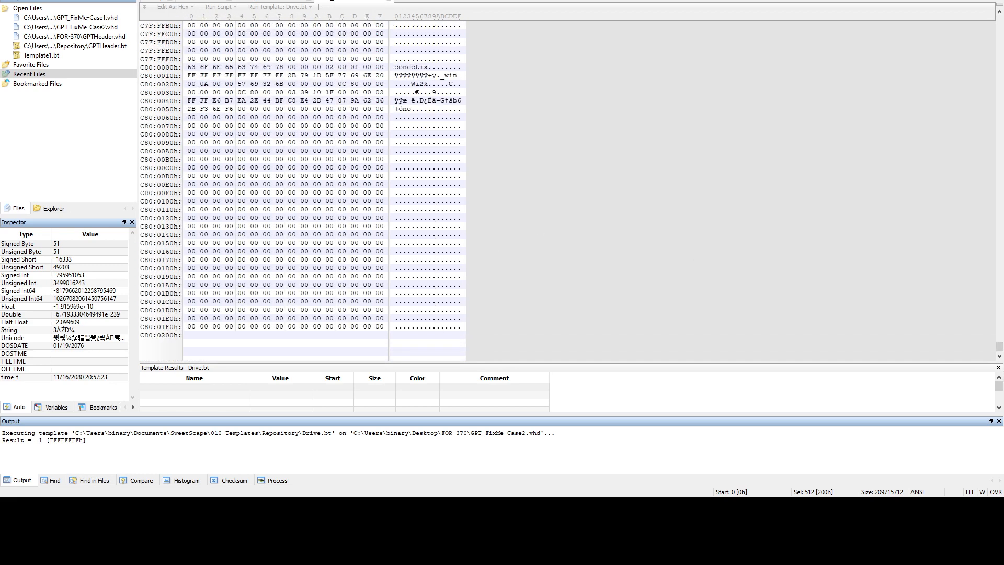
pyautogui.moveTo(189, 70); pyautogui.dragTo(386, 330)
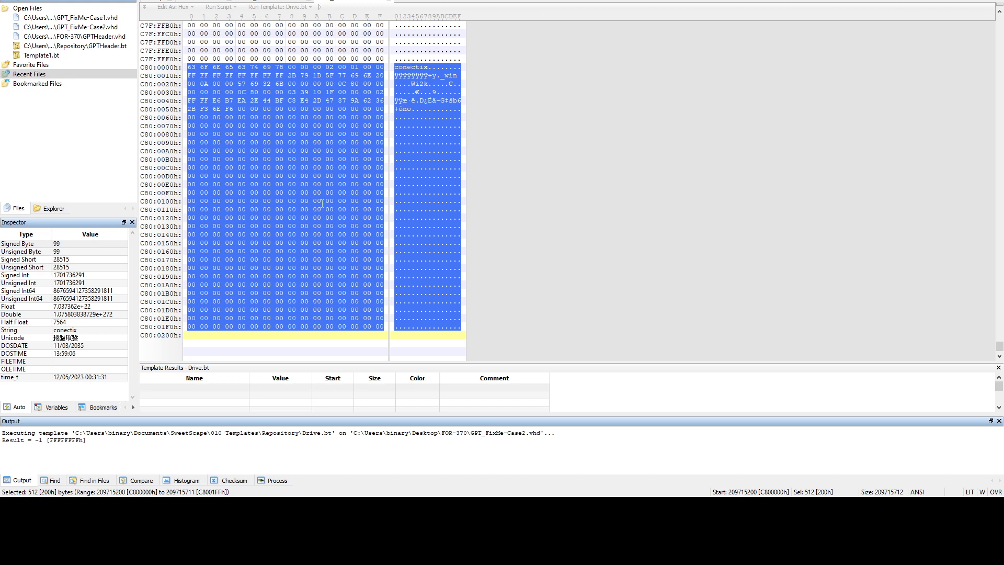
pyautogui.scroll(9, 304, 128)
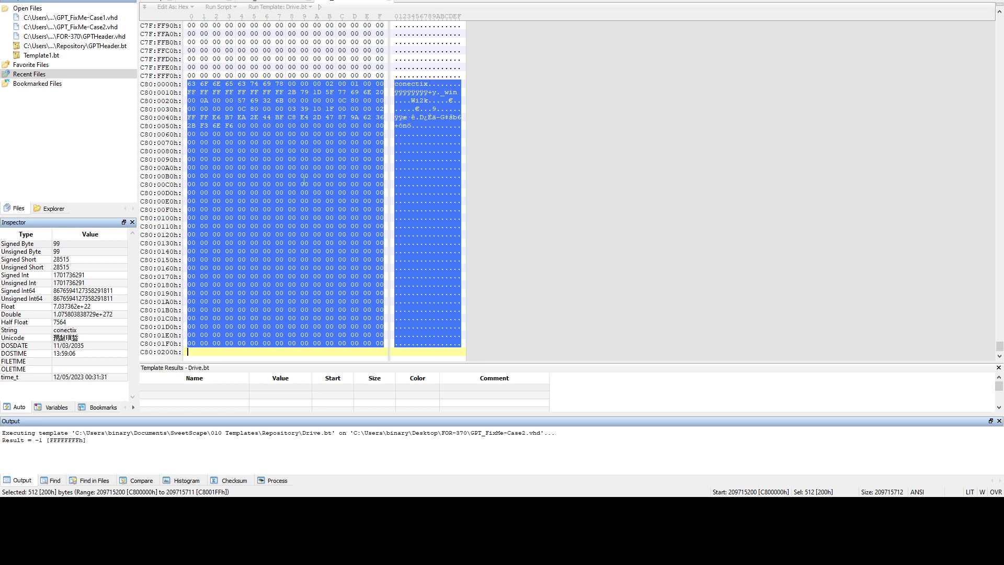
pyautogui.scroll(1, 304, 180)
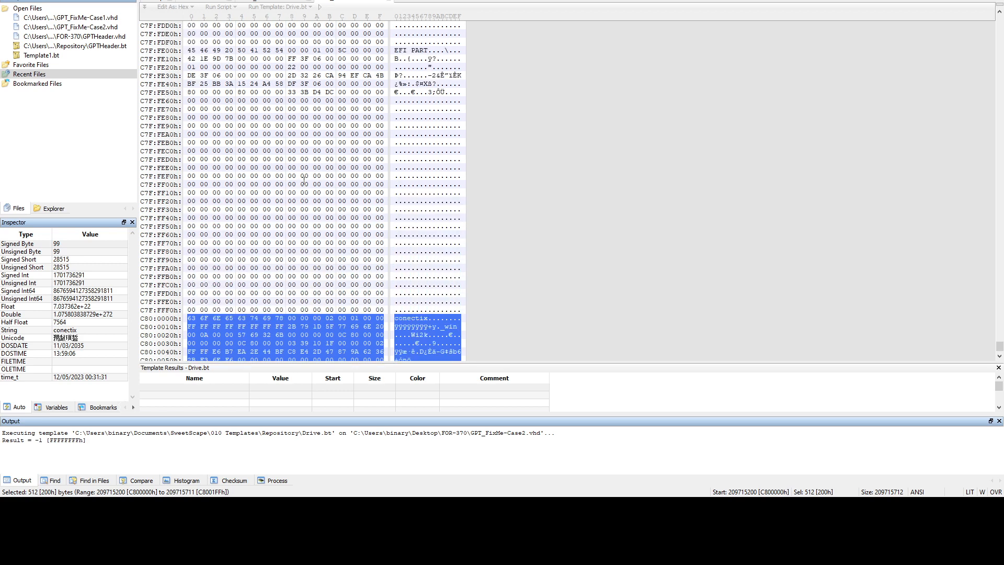
pyautogui.moveTo(188, 50); pyautogui.dragTo(385, 312)
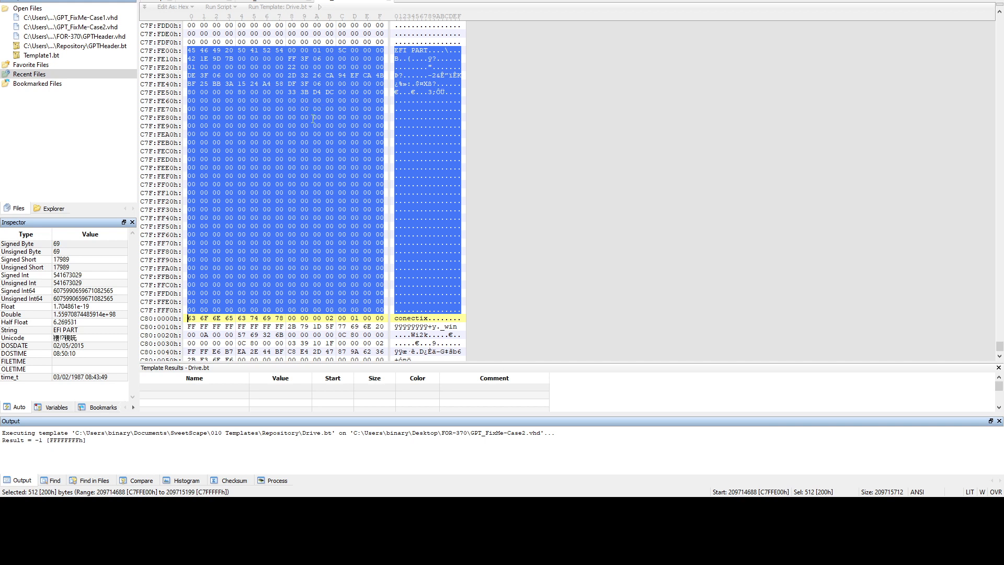
# Copy the selected backup GPT header as hex text
pyautogui.hotkey('ctrl', 'shift', 'c')
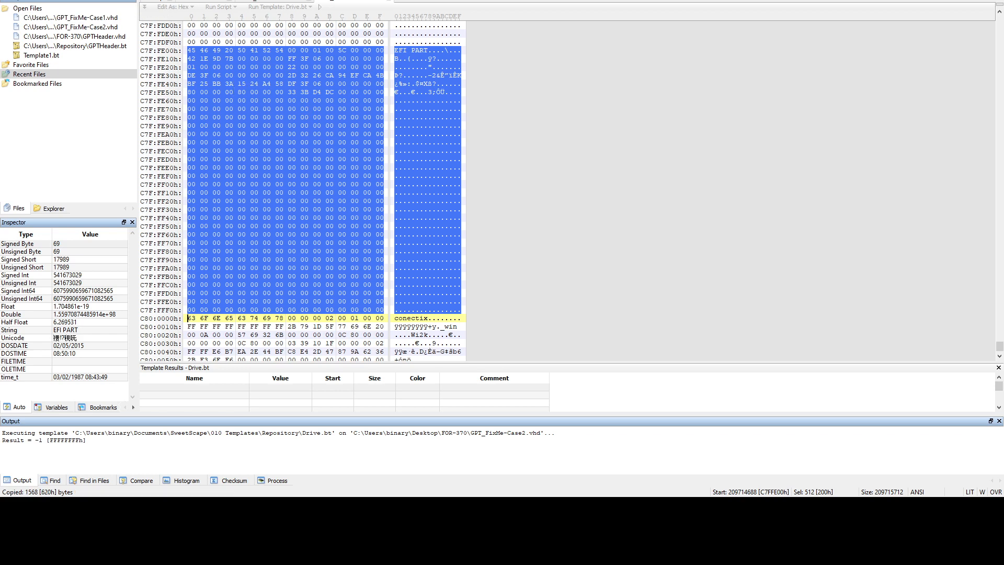
pyautogui.click(28, 1)
pyautogui.moveTo(57, 36)
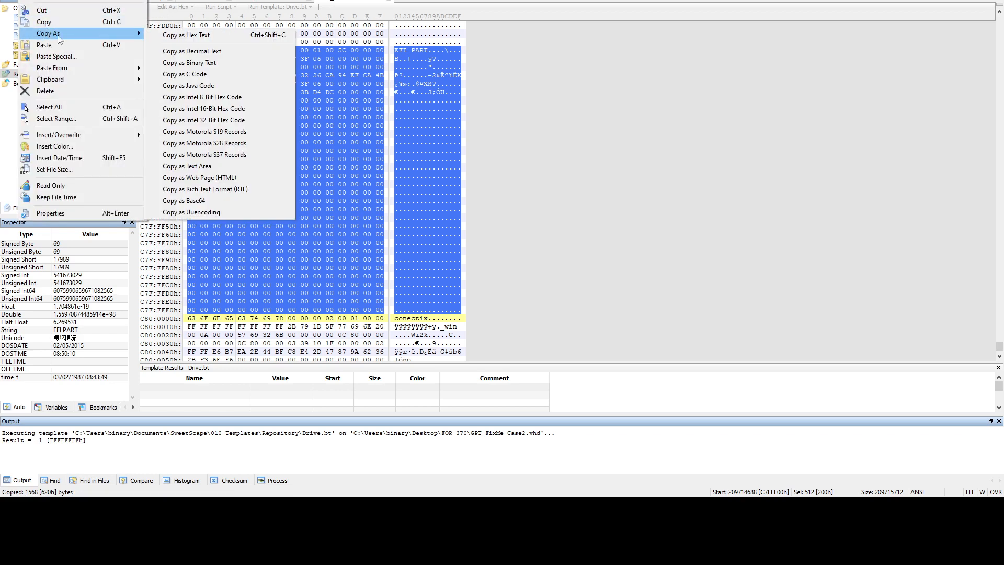
pyautogui.click(179, 35)
pyautogui.moveTo(999, 346); pyautogui.dragTo(881, 6)
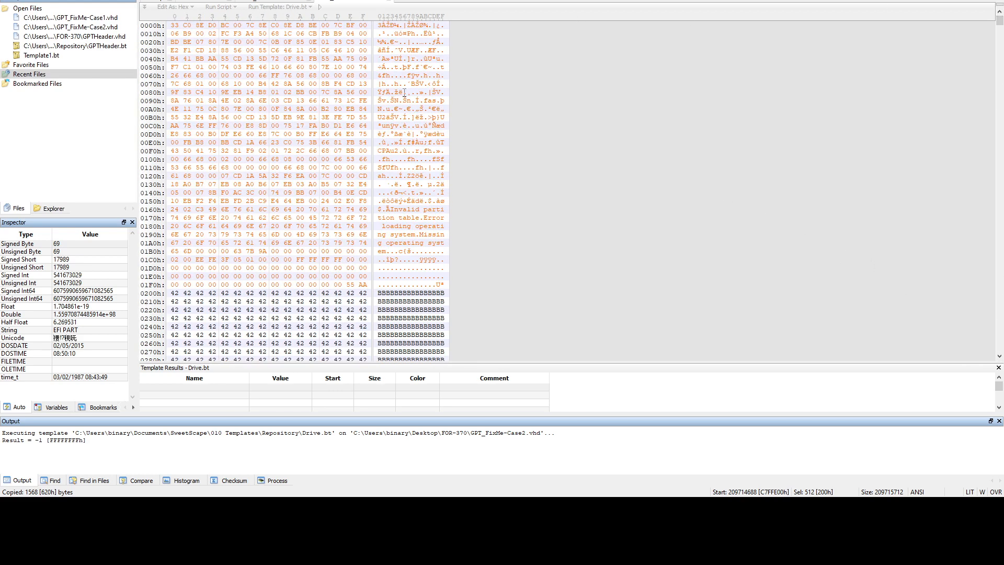
# Select offsets 0200h–03FFh in Case2 and paste the GPT header hex over them
pyautogui.scroll(-8, 322, 166)
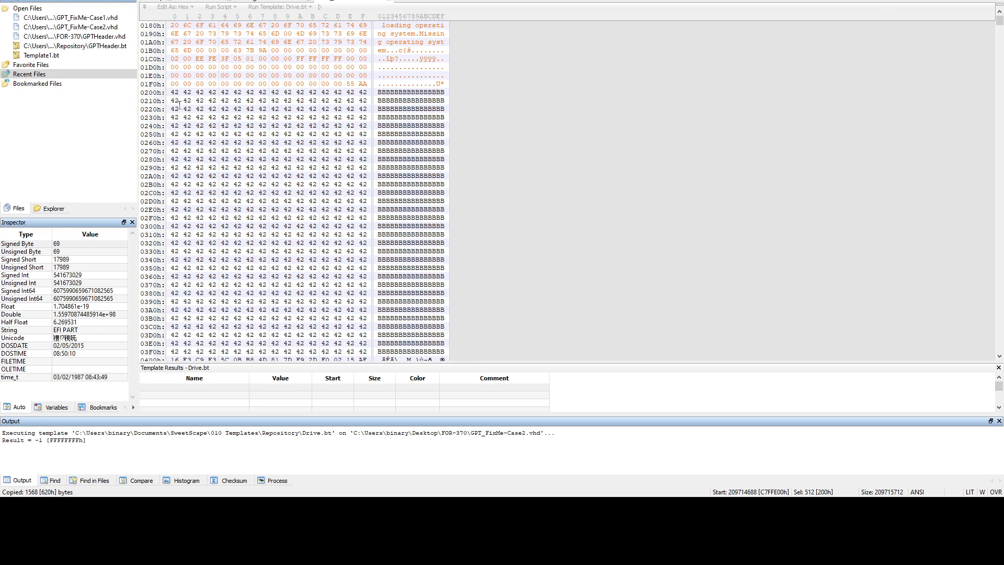
pyautogui.moveTo(170, 92); pyautogui.dragTo(309, 235)
pyautogui.scroll(-1, 335, 249)
pyautogui.keyDown('ctrl'); pyautogui.keyDown('shift'); pyautogui.click(369, 336); pyautogui.keyUp('shift'); pyautogui.keyUp('ctrl')
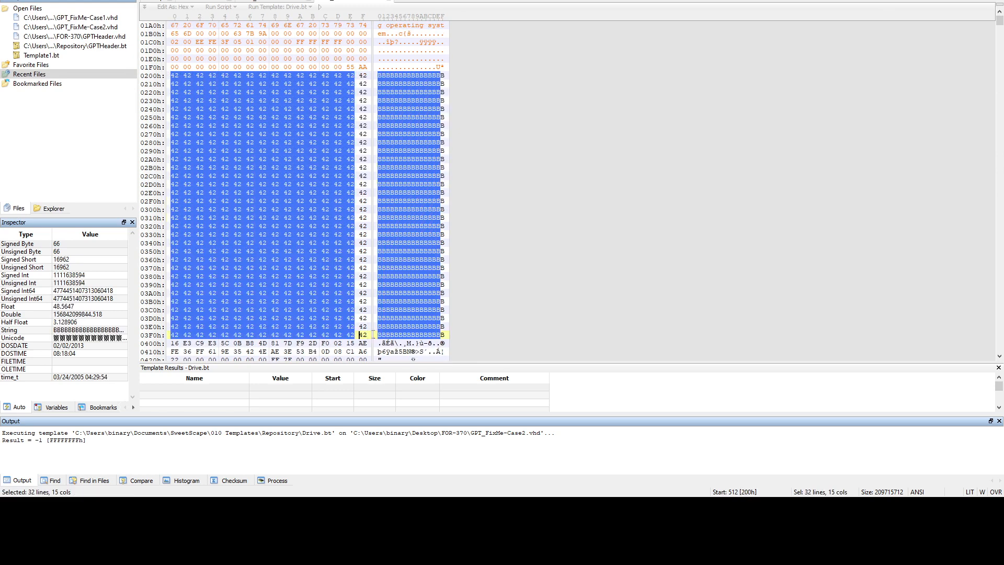
pyautogui.hotkey('shift', 'Right')
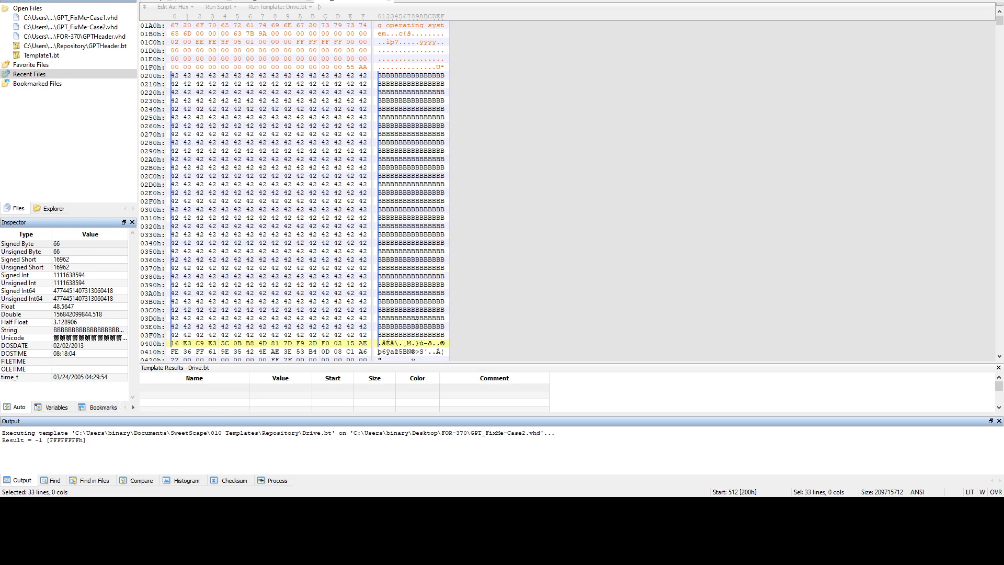
pyautogui.click(176, 75)
pyautogui.moveTo(175, 75); pyautogui.dragTo(370, 338)
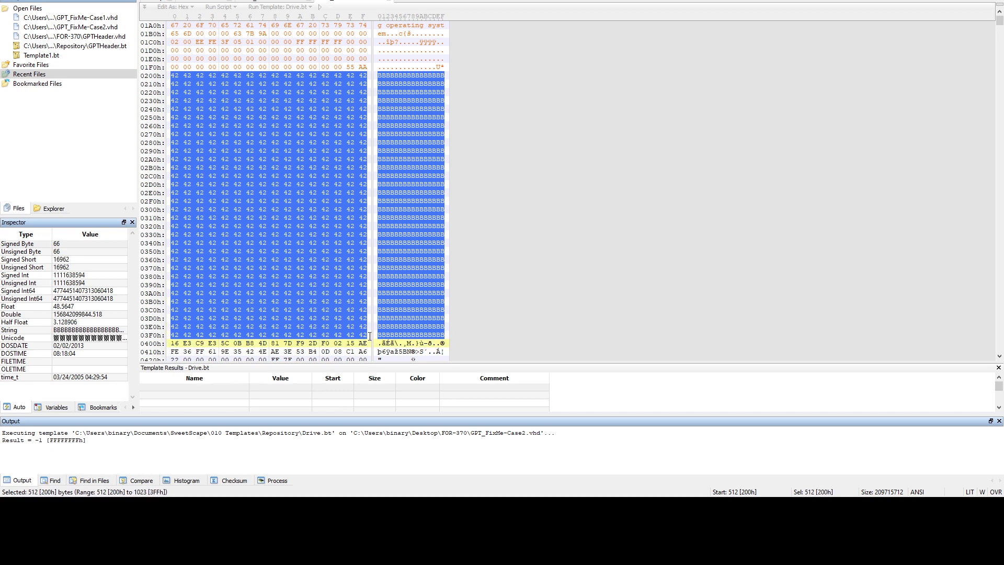
pyautogui.hotkey('ctrl', 'v')
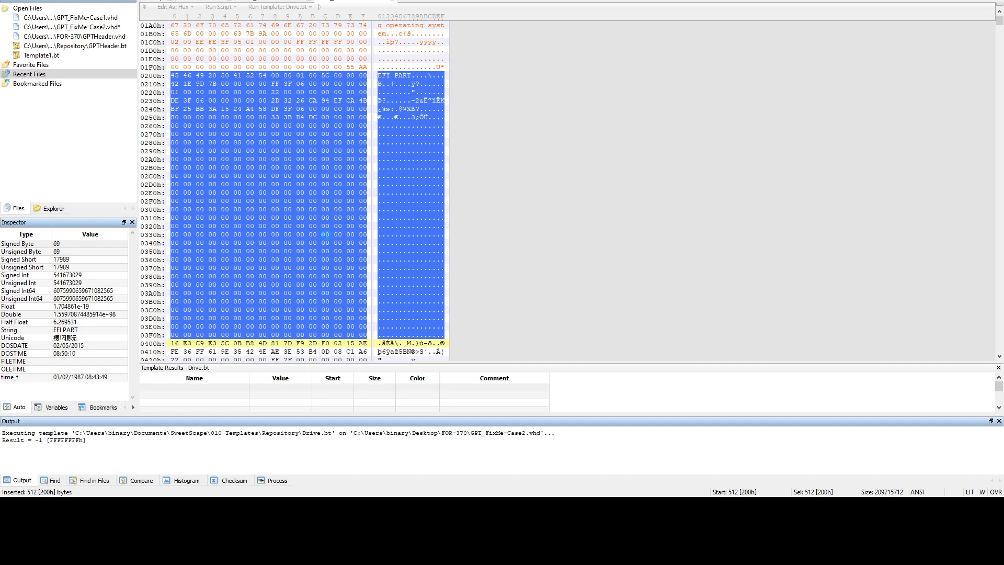
pyautogui.scroll(3, 309, 209)
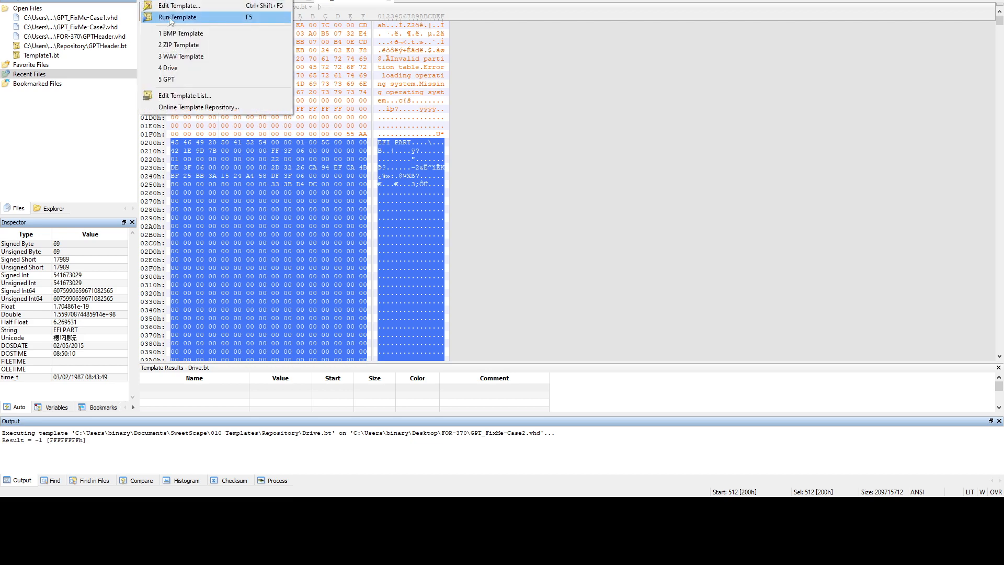
# Run the Drive template on repaired Case2, enlarge the results pane, and expand MASTER_BOOT_RECORD
pyautogui.click(176, 71)
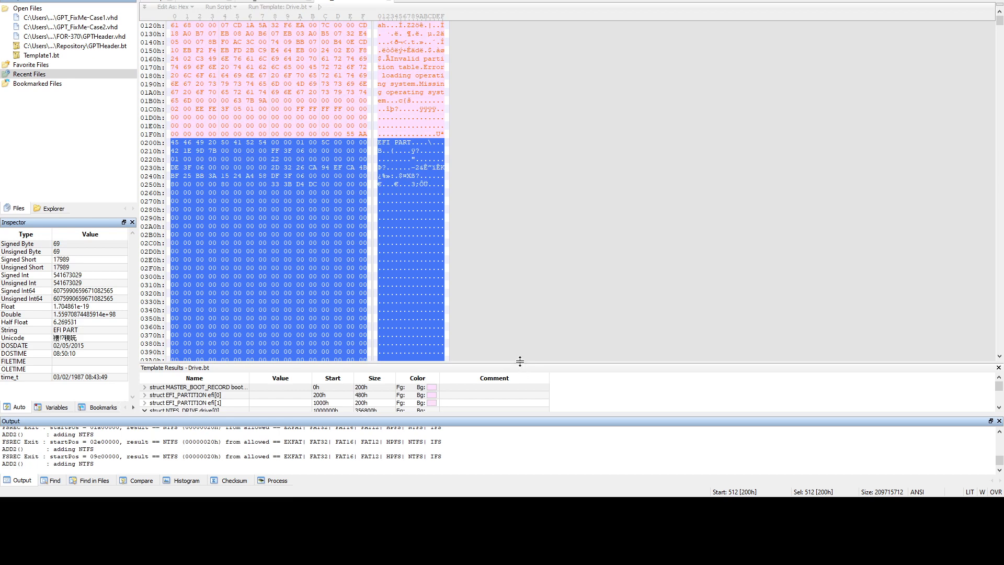
pyautogui.moveTo(520, 259); pyautogui.dragTo(520, 240)
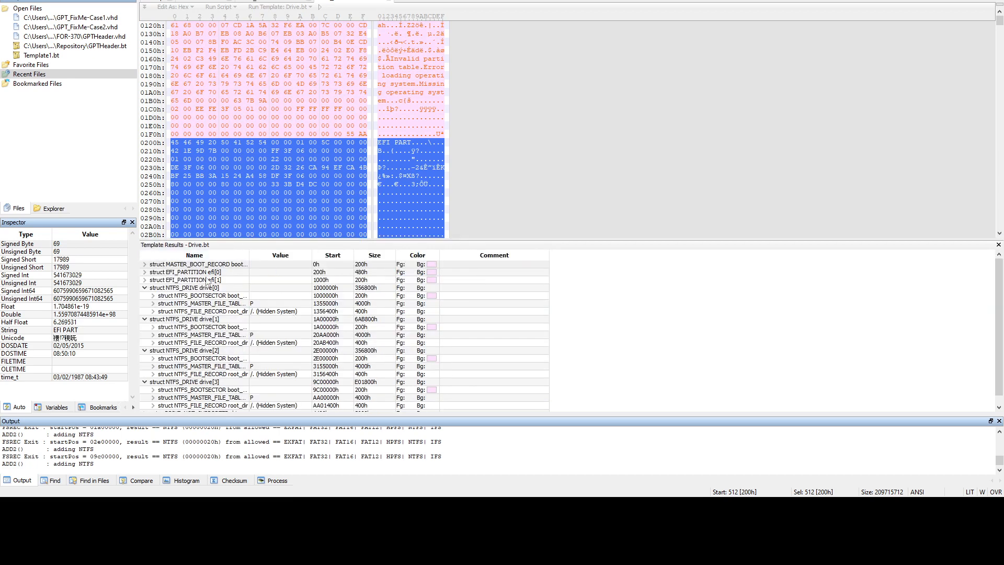
pyautogui.doubleClick(187, 265)
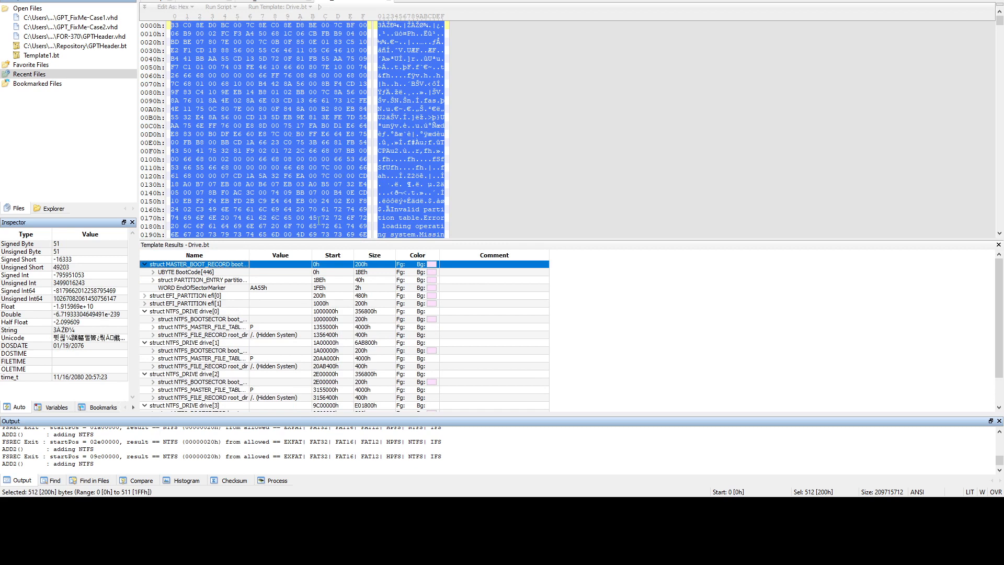
# Show the four MBR partition entries and widen the Name column of the template results
pyautogui.doubleClick(202, 266)
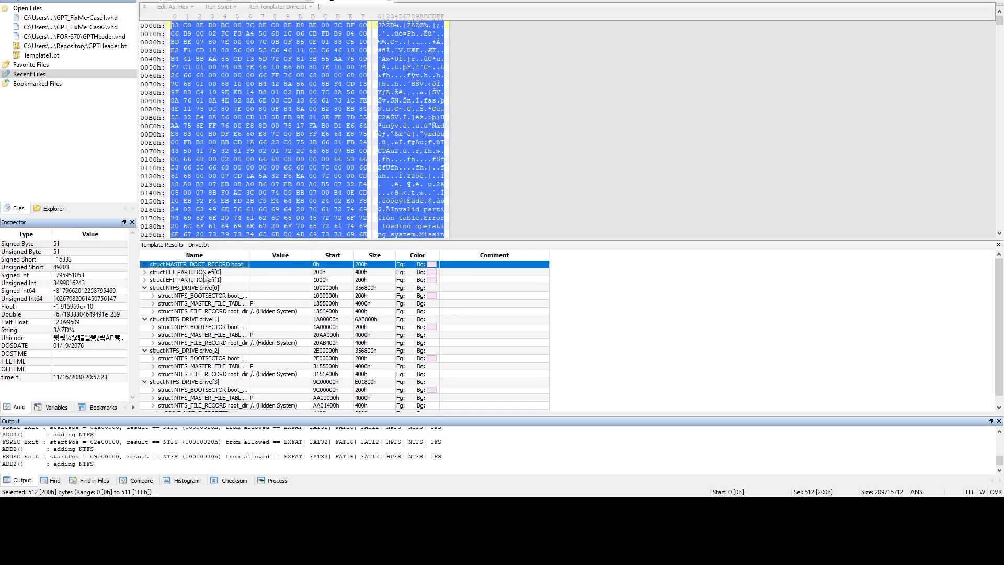
pyautogui.doubleClick(204, 265)
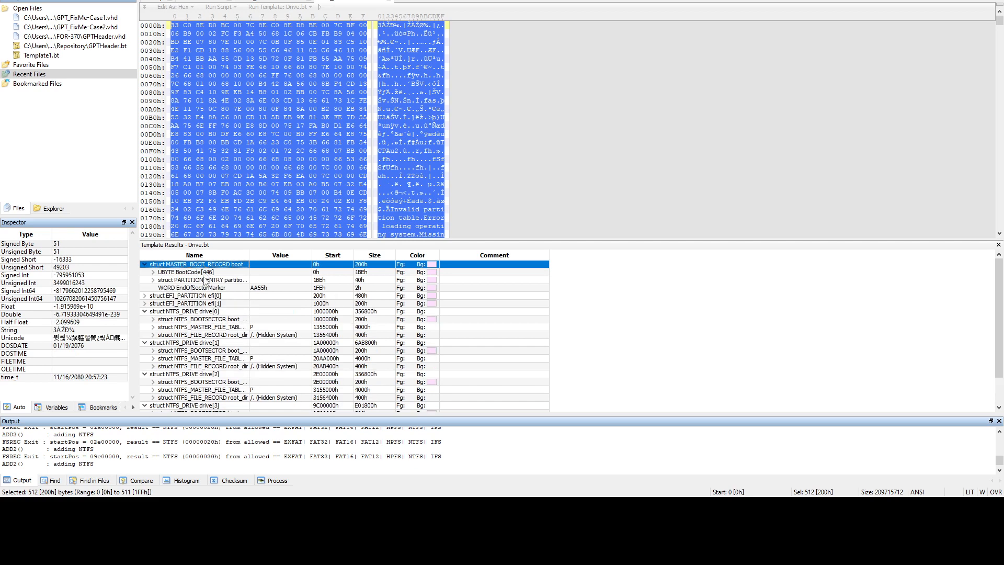
pyautogui.click(205, 280)
pyautogui.doubleClick(205, 280)
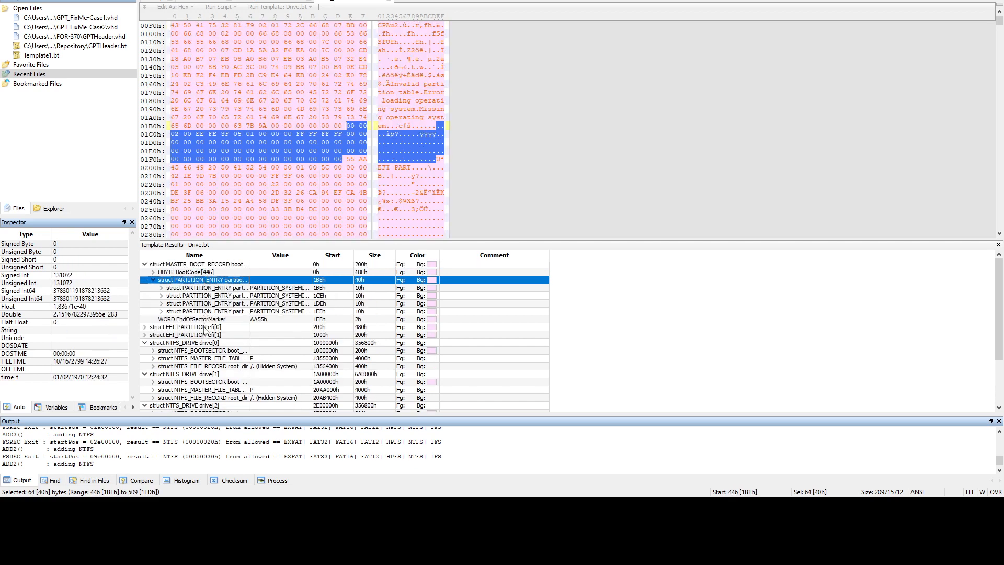
pyautogui.moveTo(249, 256); pyautogui.dragTo(323, 261)
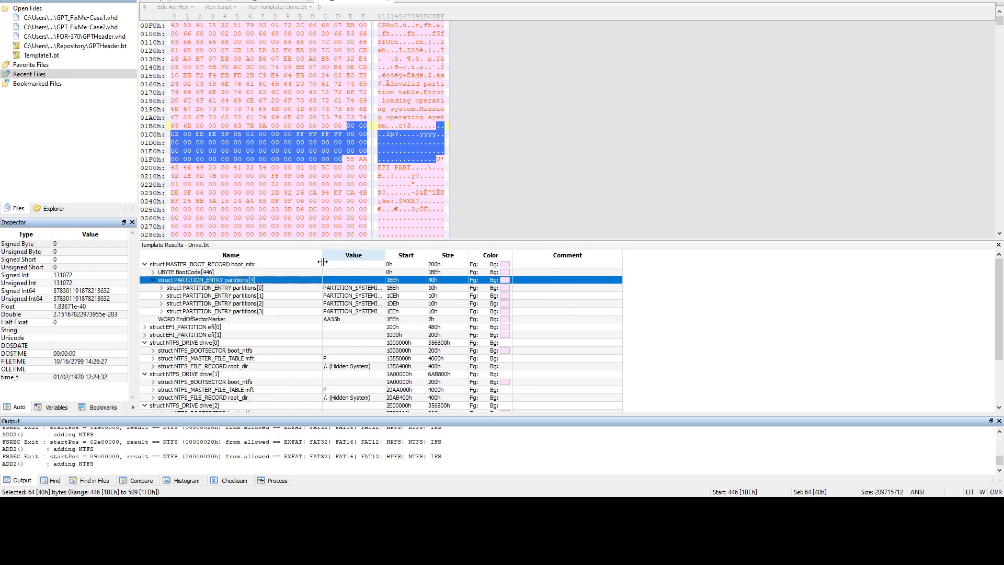
# Browse the primary GPT, first NTFS volume, backup EFI at 1000h and 55 AA marker
pyautogui.doubleClick(248, 289)
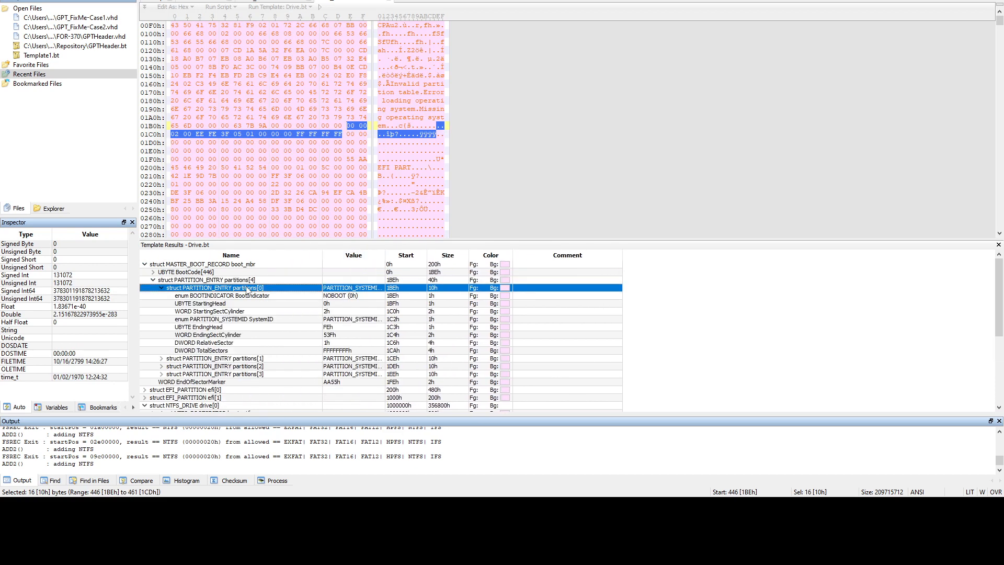
pyautogui.doubleClick(248, 288)
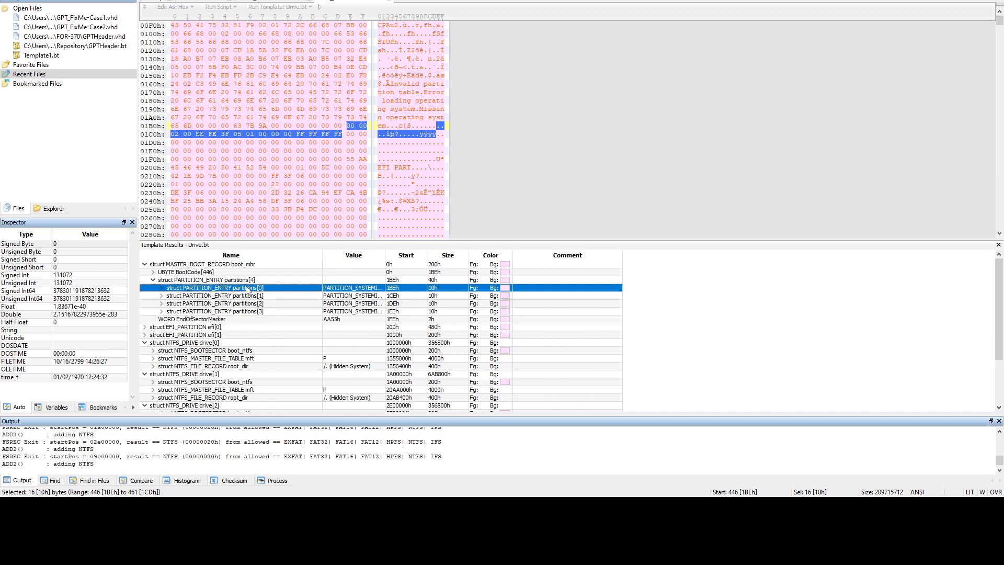
pyautogui.click(214, 327)
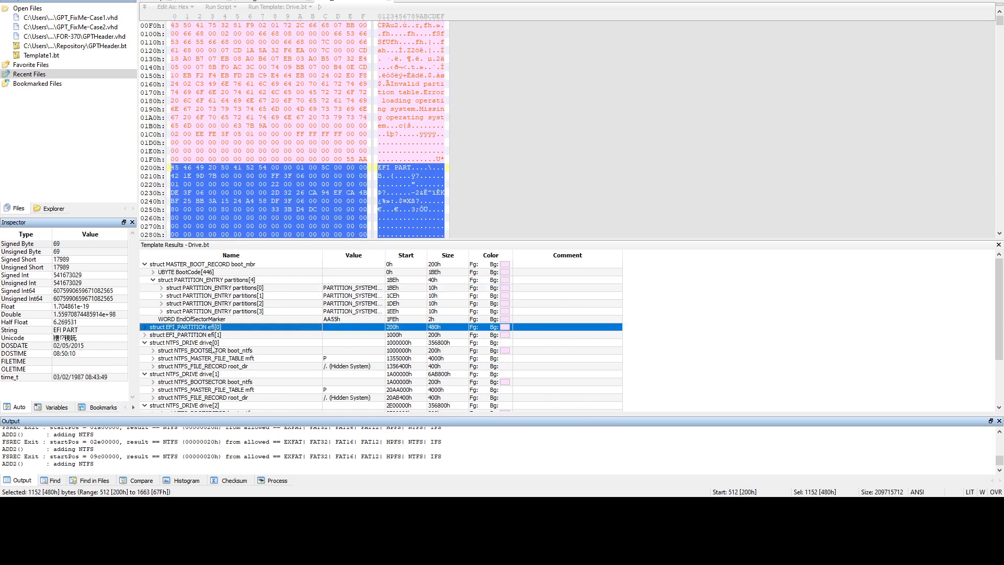
pyautogui.click(212, 343)
pyautogui.click(213, 335)
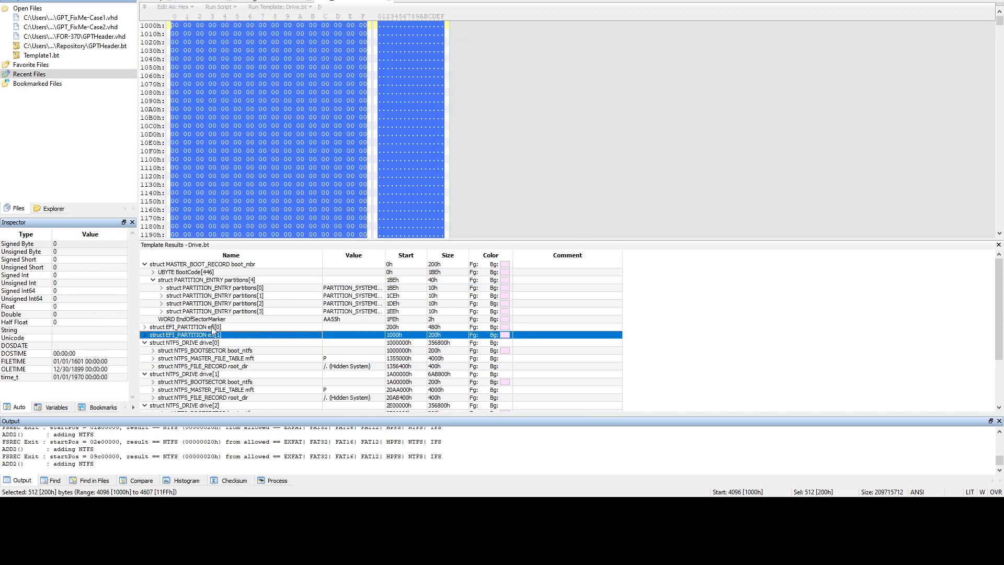
pyautogui.click(212, 320)
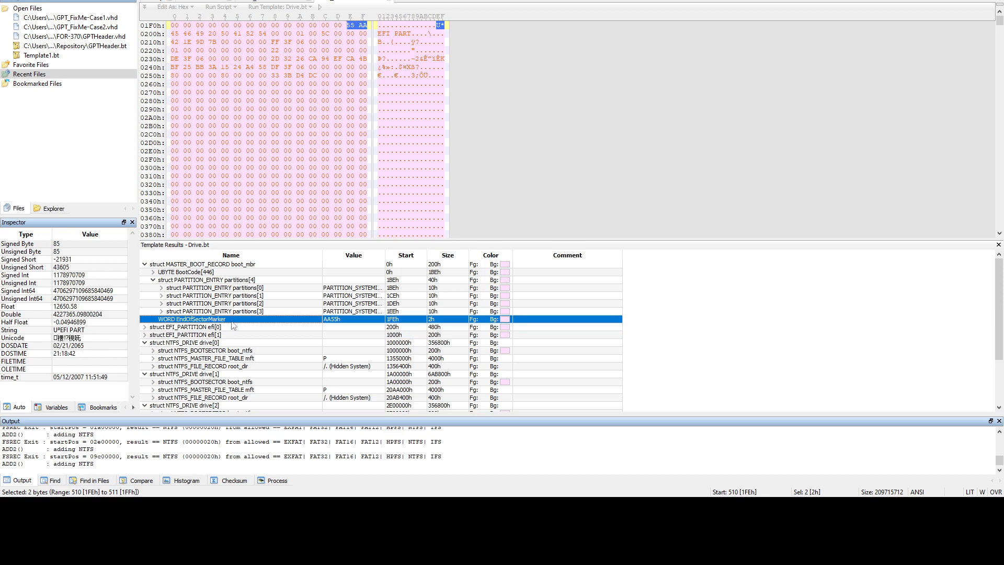
# Expand partitions[0]: NOBOOT, relative sector 1h, total sectors FFFFFFFFh
pyautogui.click(221, 288)
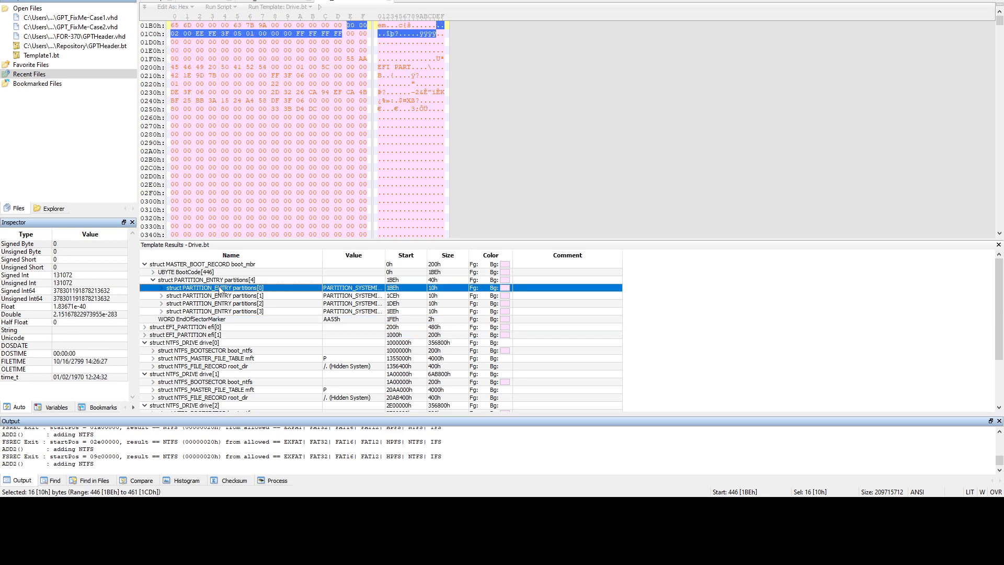
pyautogui.doubleClick(222, 288)
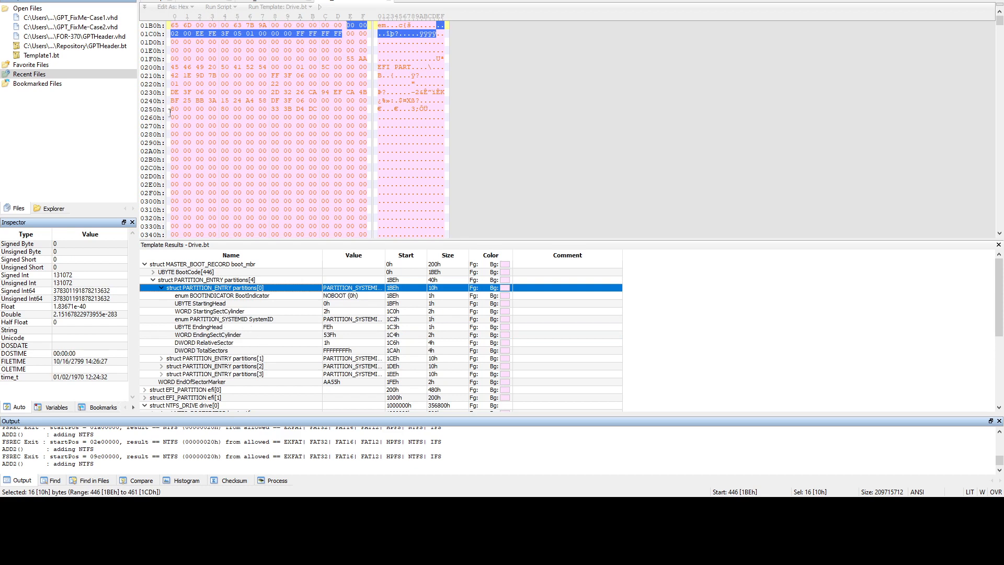
pyautogui.click(153, 1)
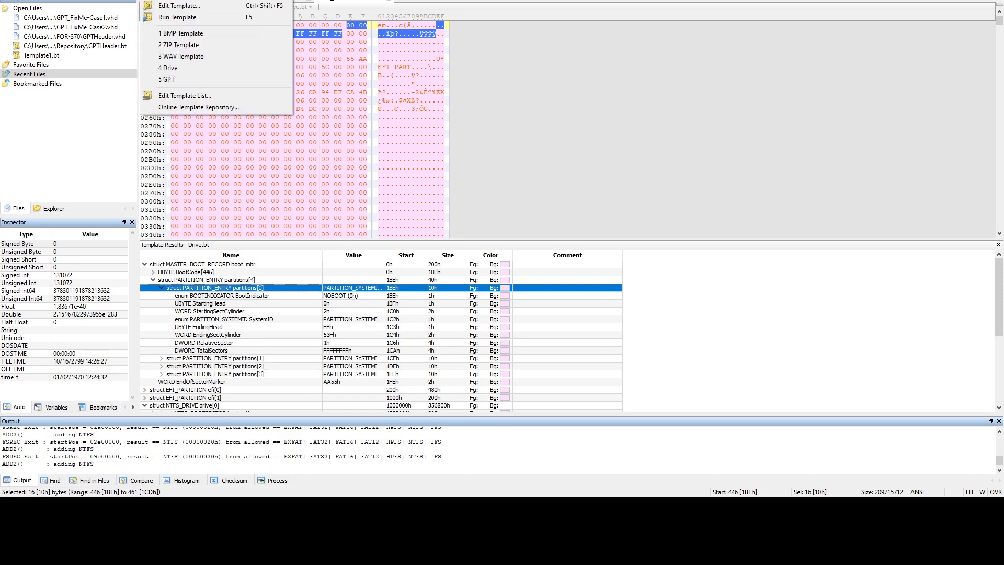
# Try the GPT template, close the erroring GPTHeader.bt editor, and rerun the Drive template
pyautogui.click(175, 78)
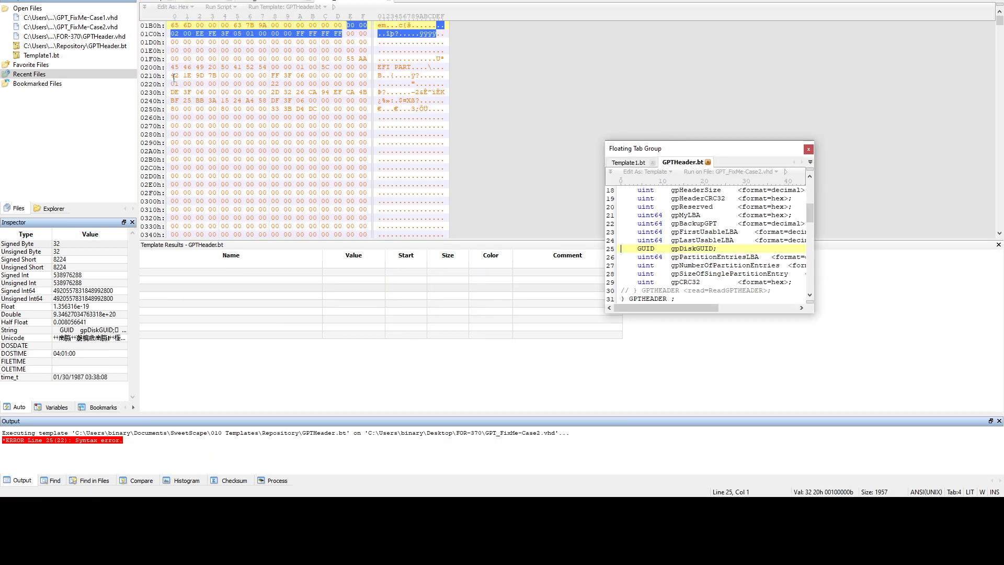
pyautogui.click(809, 149)
pyautogui.click(152, 1)
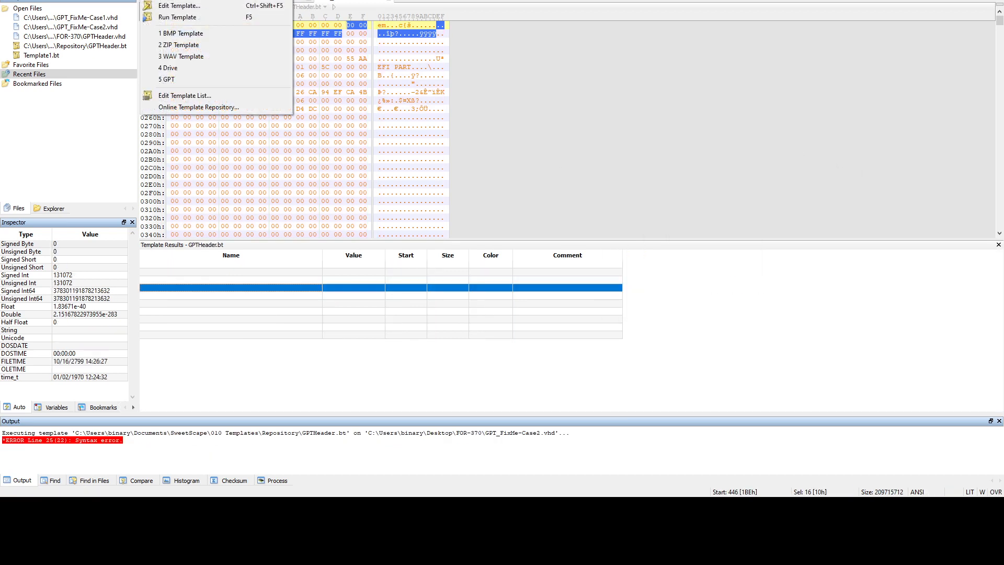
pyautogui.click(174, 69)
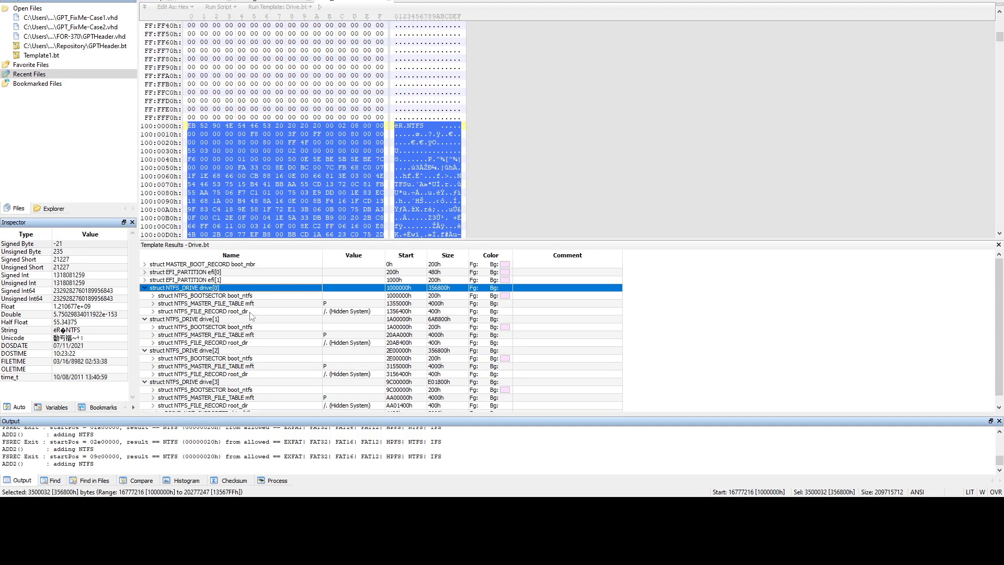
# Expand the primary GPT header at 200h and locate its HeaderCRC32 field at 210h
pyautogui.click(218, 266)
pyautogui.scroll(-4, 211, 230)
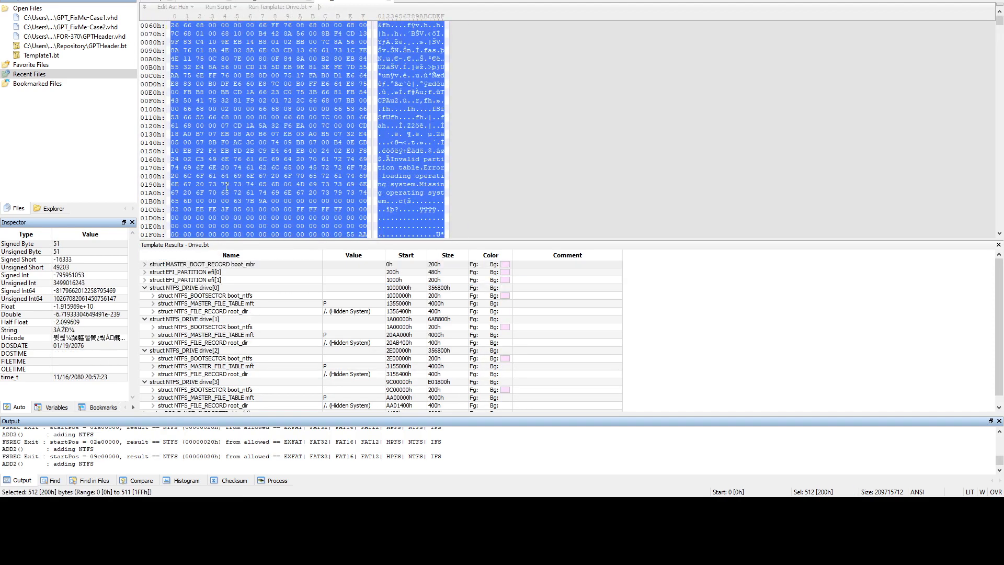
pyautogui.click(210, 273)
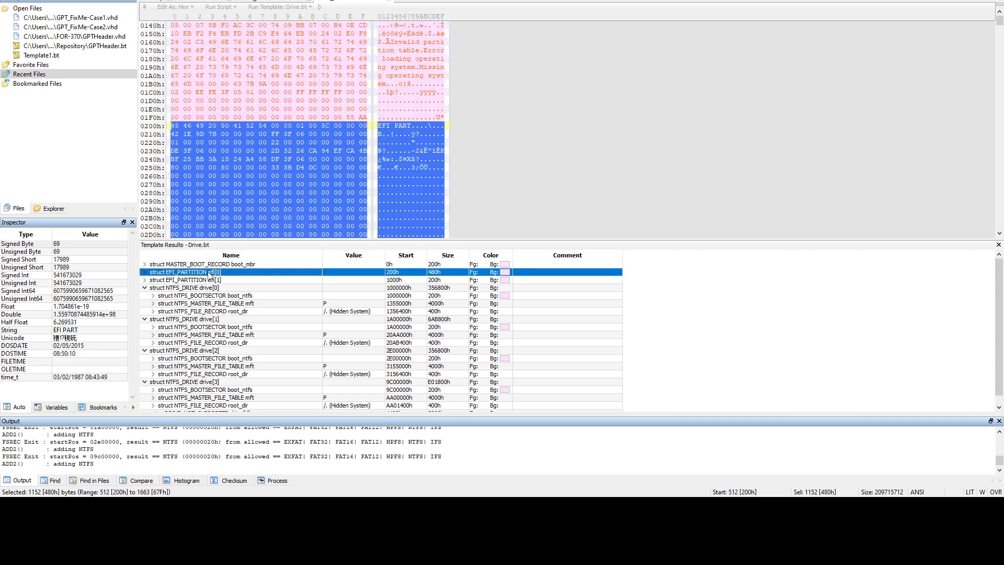
pyautogui.scroll(-2, 234, 189)
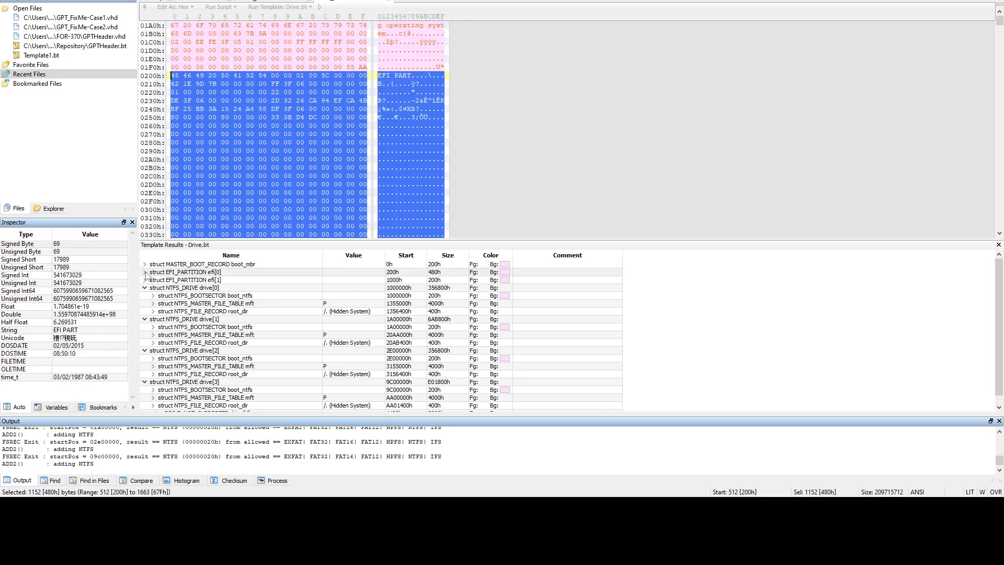
pyautogui.click(146, 273)
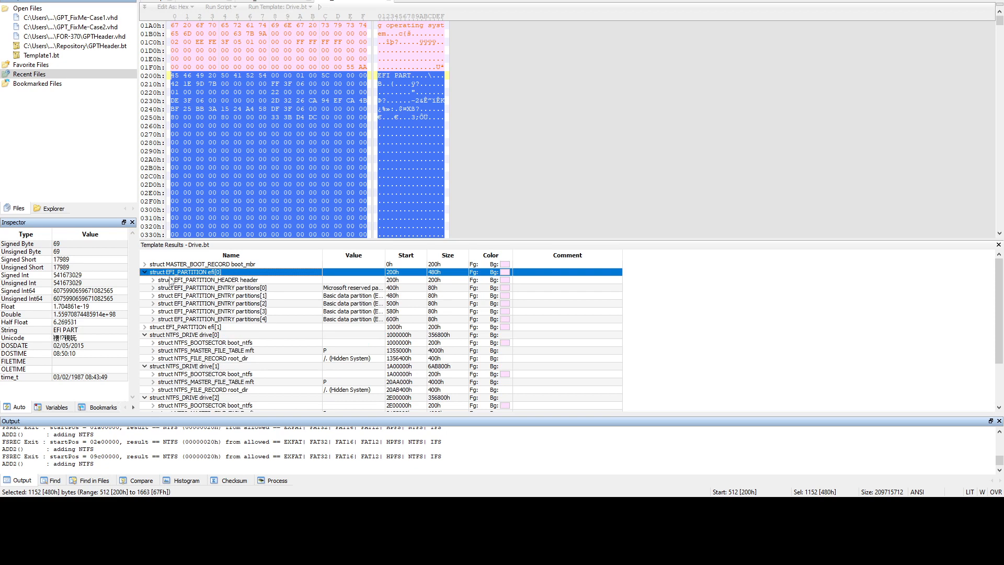
pyautogui.doubleClick(170, 282)
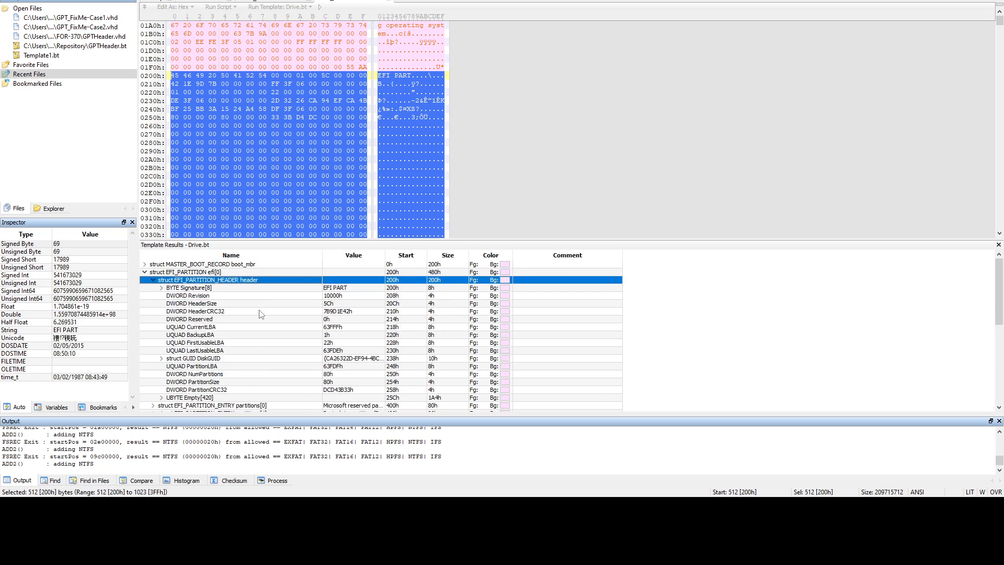
pyautogui.click(230, 312)
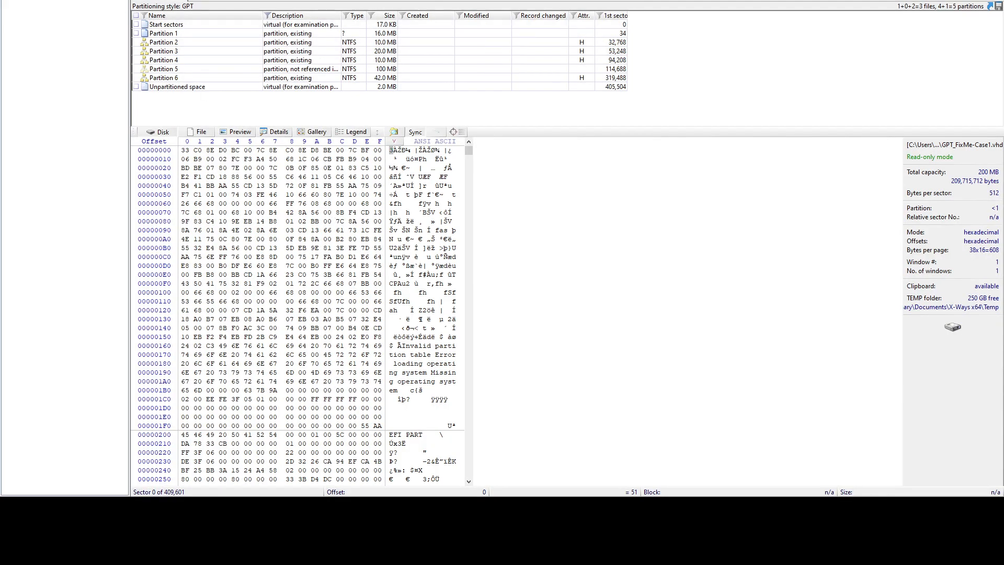
# Open GPT_FixMe-Case2.vhd in X-Ways Forensics and interpret the image file as a disk
pyautogui.hotkey('alt', 'f')
pyautogui.press('o')
pyautogui.click(413, 151)
pyautogui.doubleClick(413, 151)
pyautogui.click(178, 1)
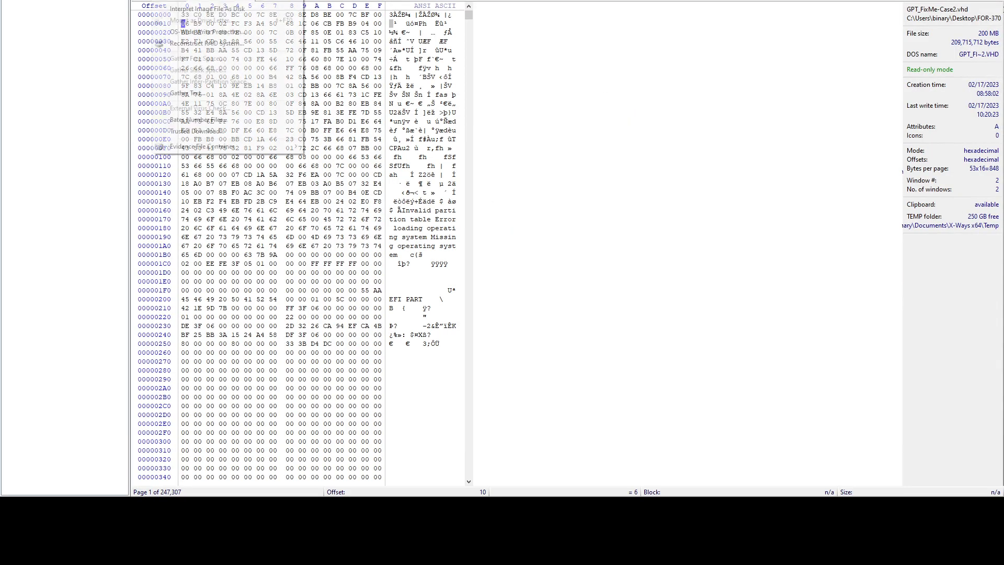
pyautogui.click(179, 7)
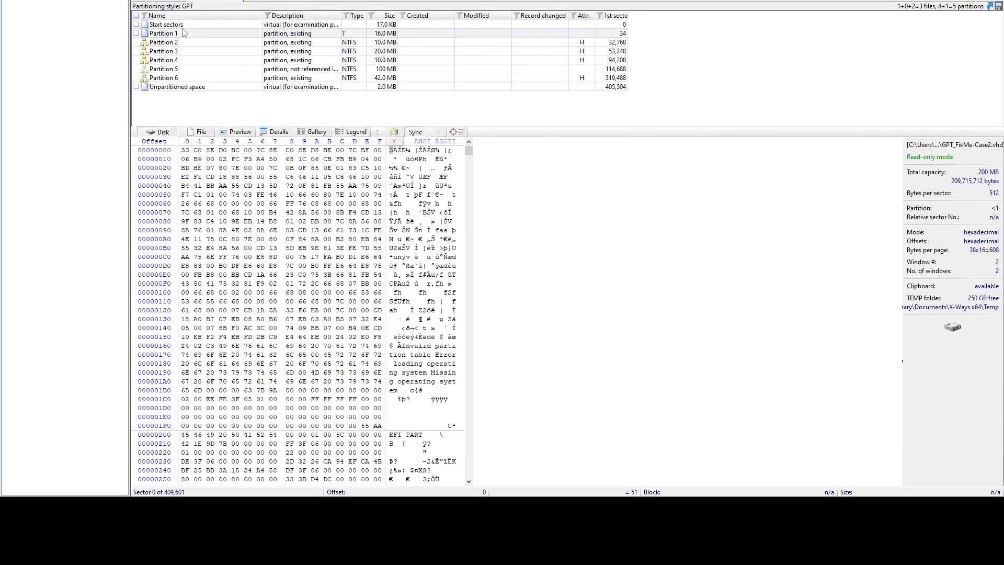
# View the Start sectors through the GPT template, check the partition entries, then close the template
pyautogui.click(173, 26)
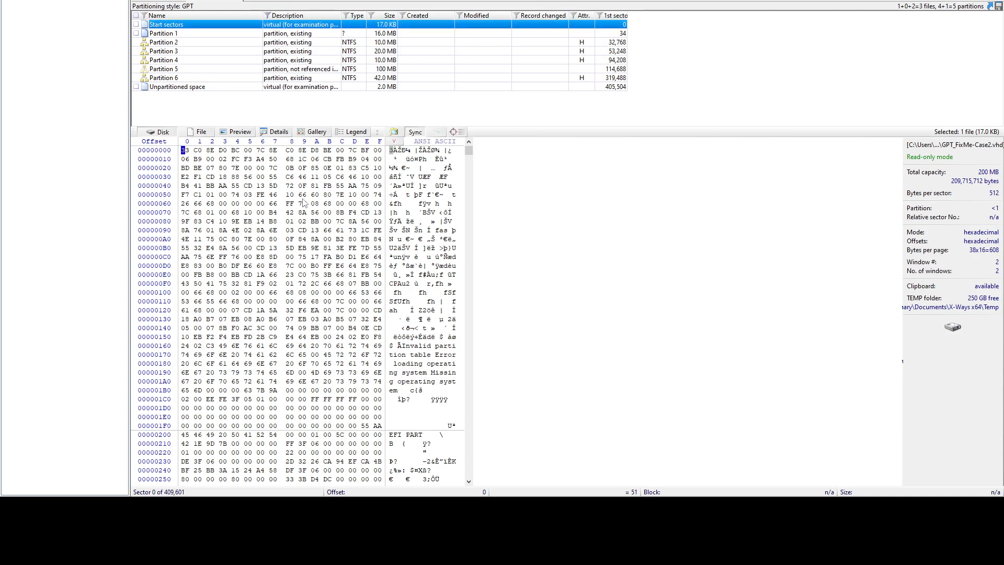
pyautogui.rightClick(168, 24)
pyautogui.click(210, 92)
pyautogui.scroll(-5, 283, 82)
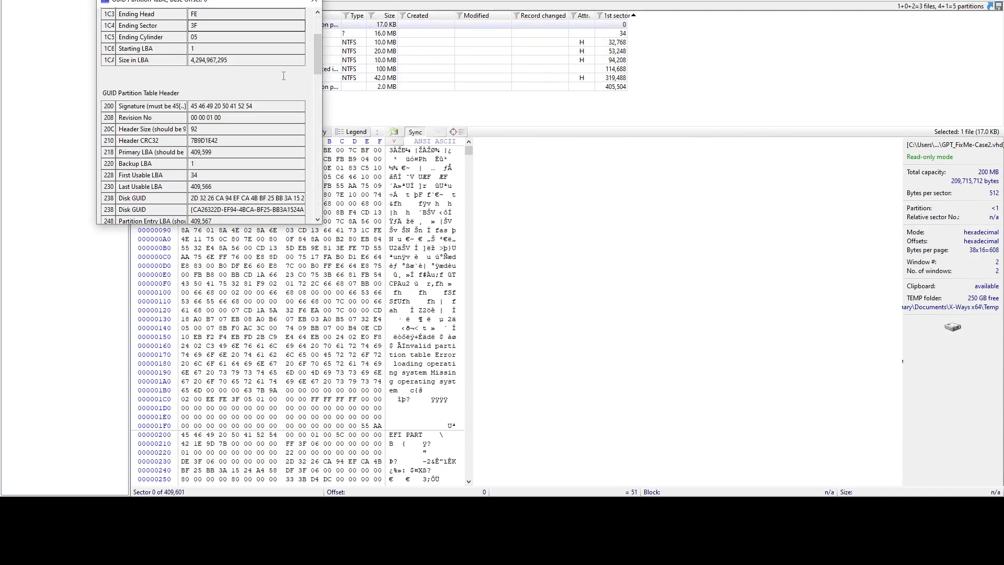
pyautogui.scroll(-5, 268, 155)
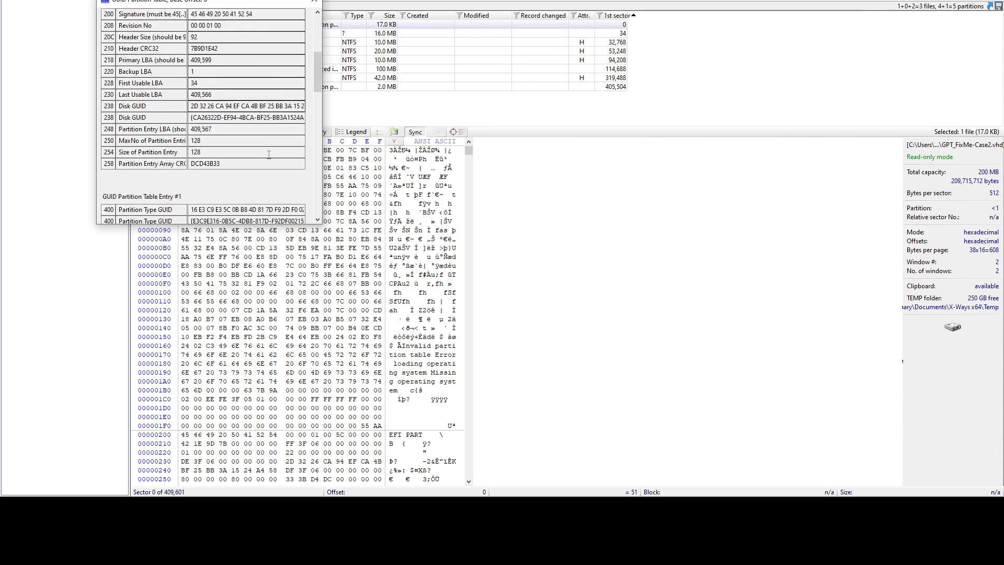
pyautogui.moveTo(155, 58); pyautogui.dragTo(184, 61)
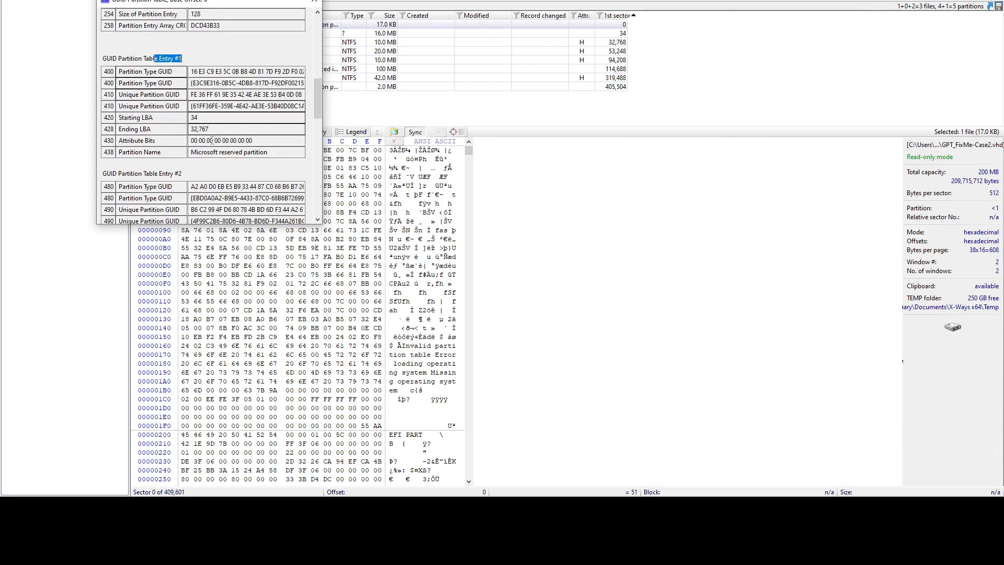
pyautogui.scroll(-10, 243, 157)
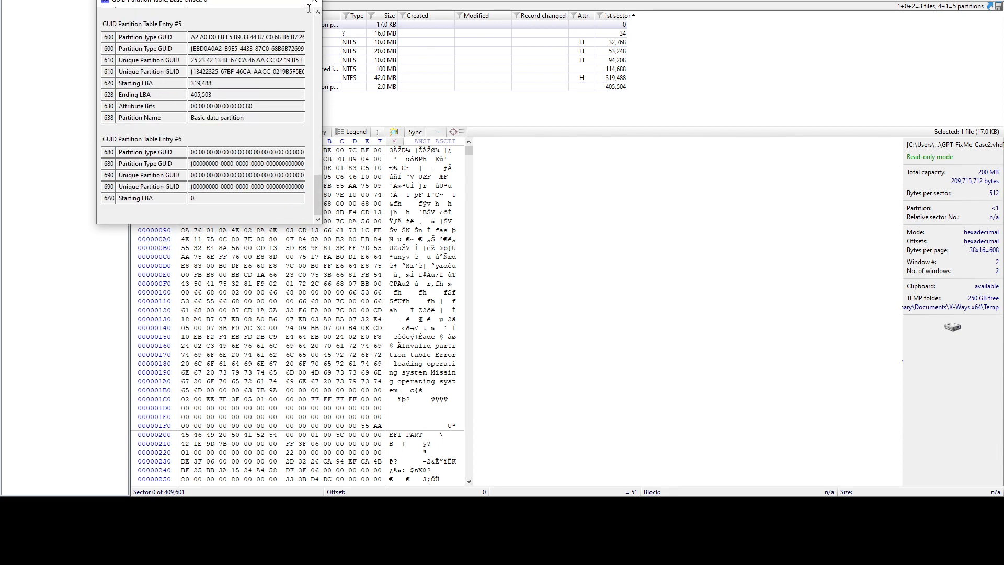
pyautogui.click(315, 1)
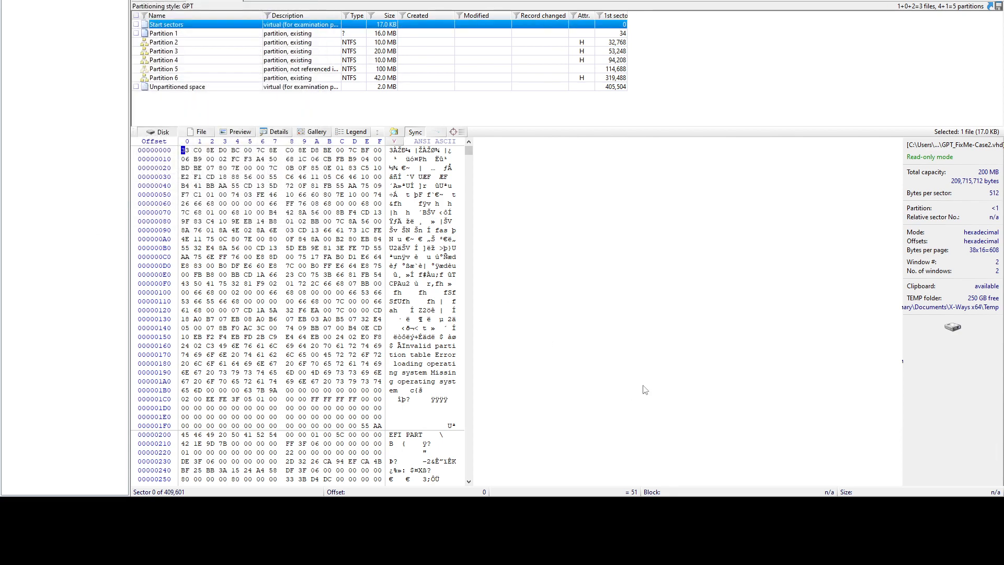